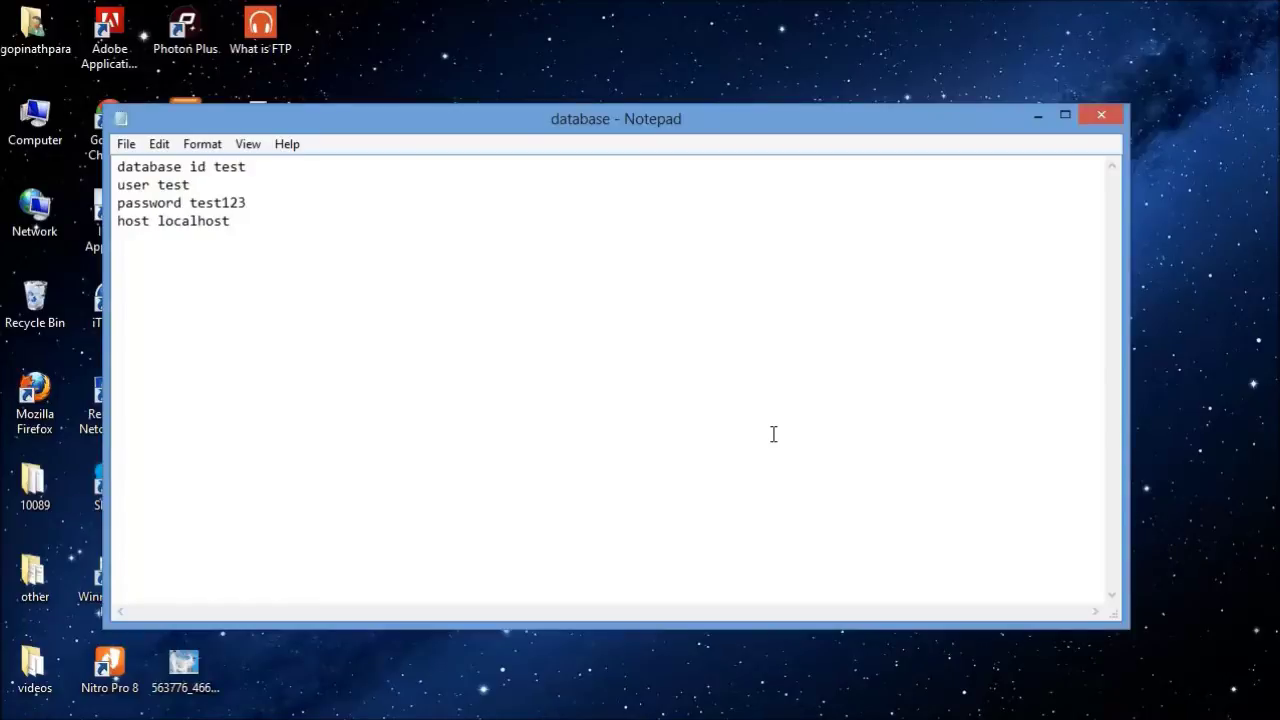
Step: Minimize the 'database - Notepad' window holding the database details to show the desktop
left_click(1036, 117)
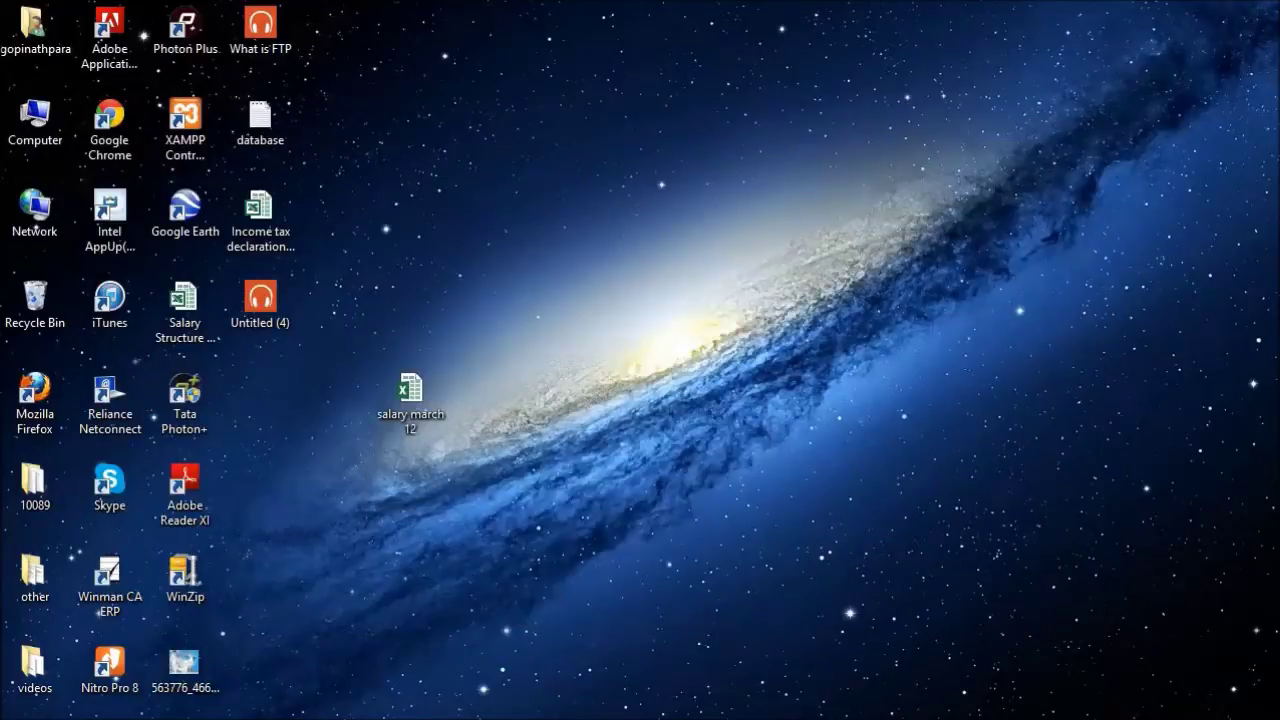
Step: Create an empty folder named test.com in C:\xampp\htdocs and open it
mouse_move(235, 719)
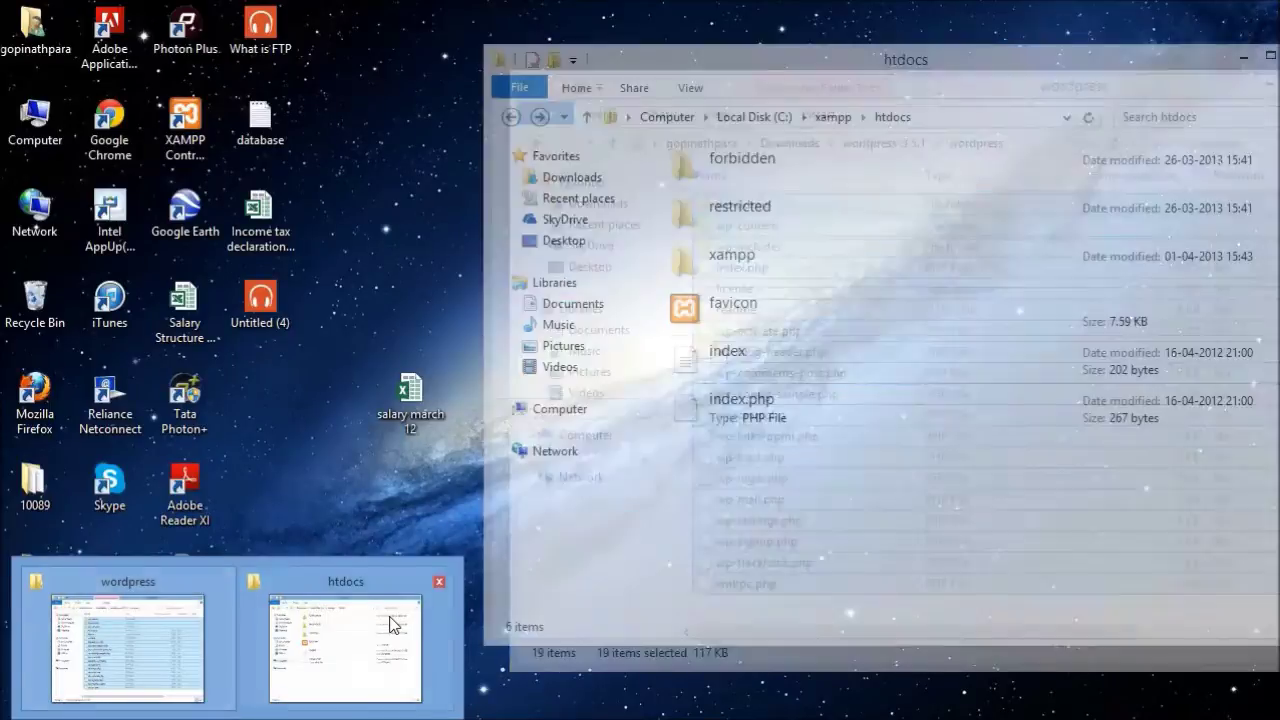
left_click(441, 568)
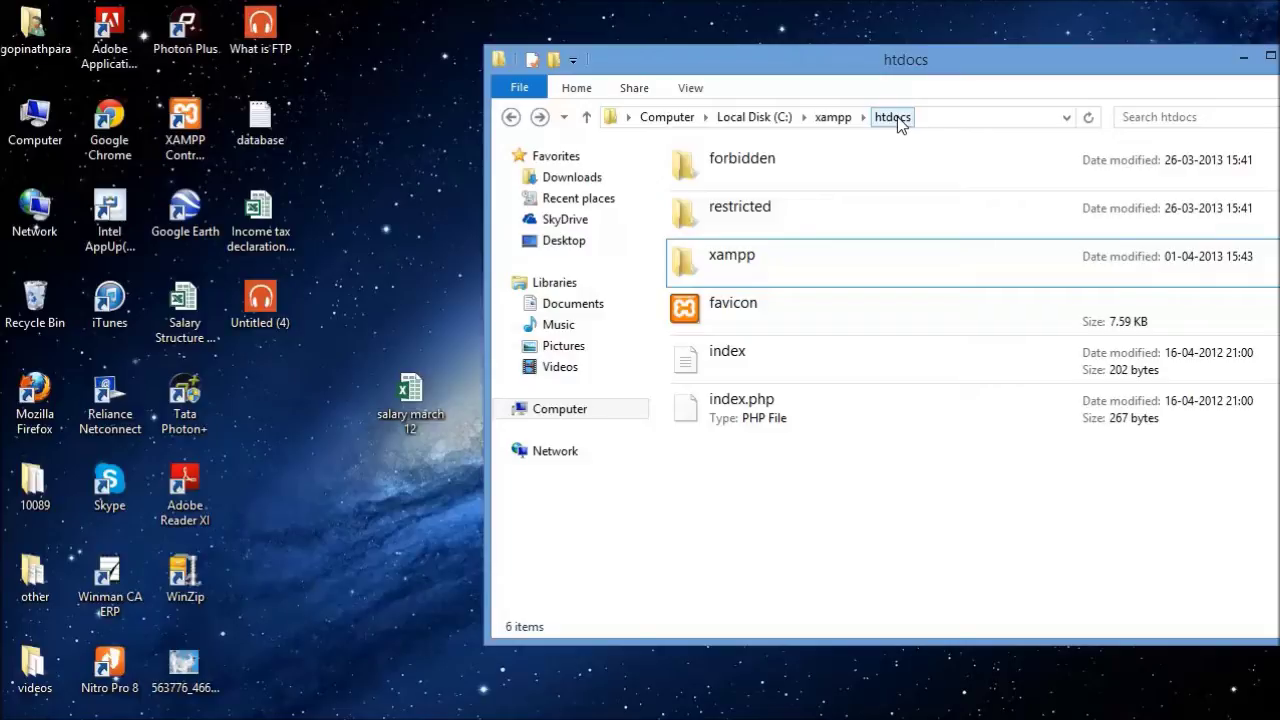
right_click(784, 466)
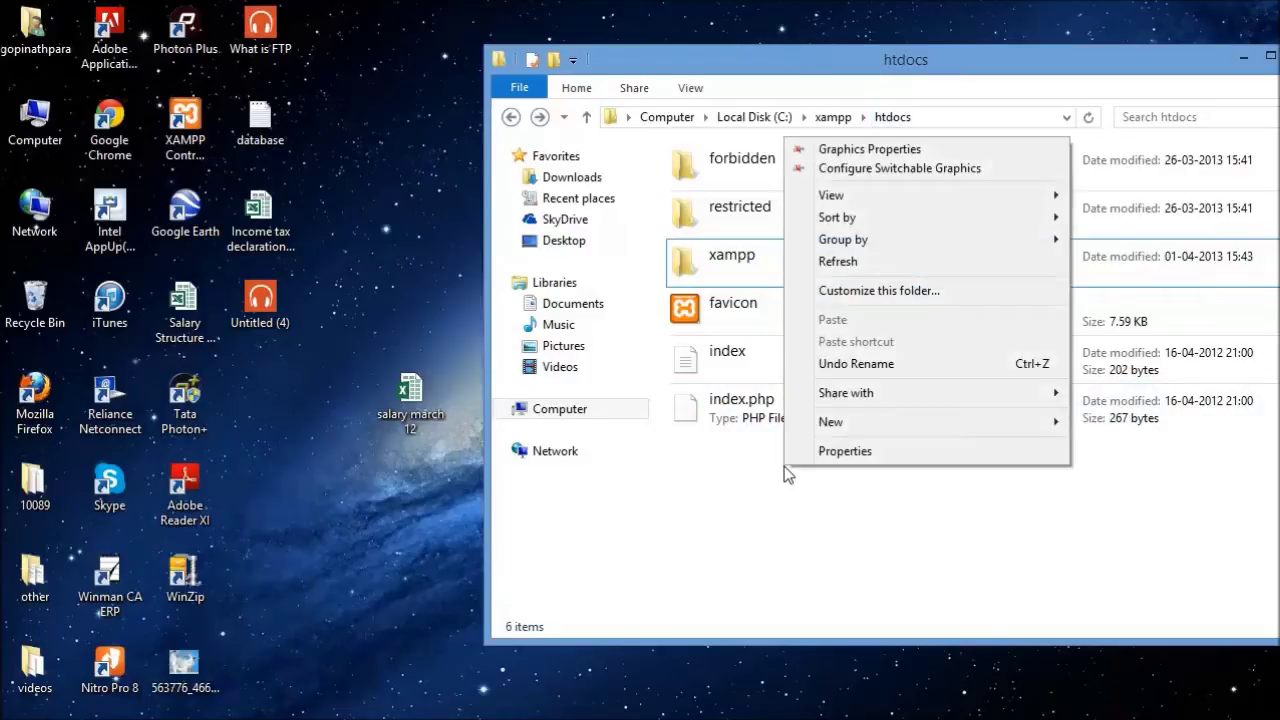
mouse_move(857, 422)
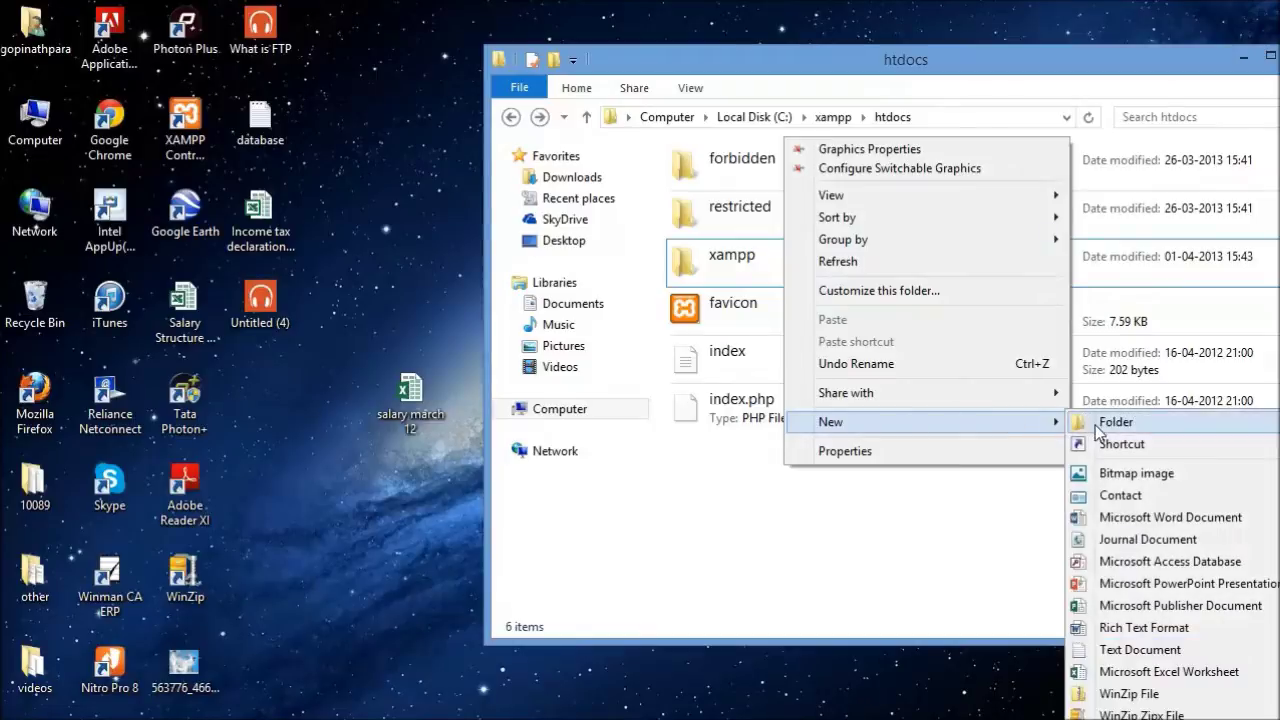
left_click(1105, 422)
type("test.com")
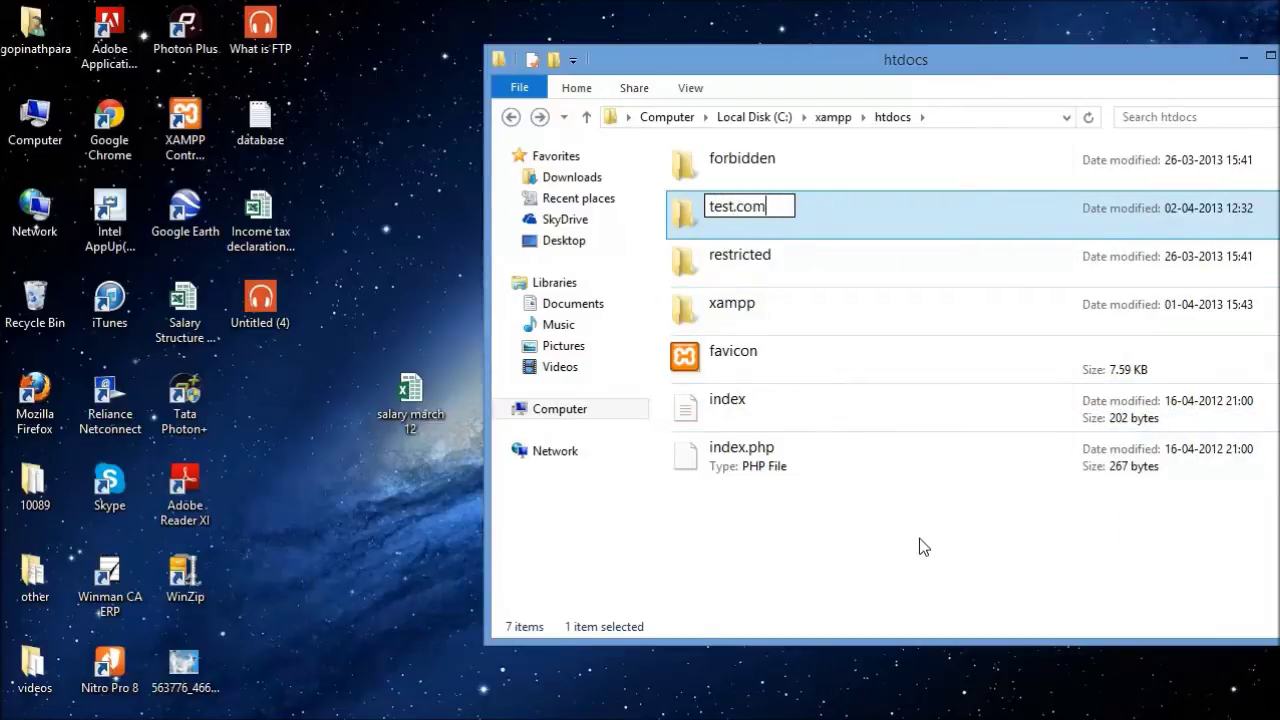
key("Return")
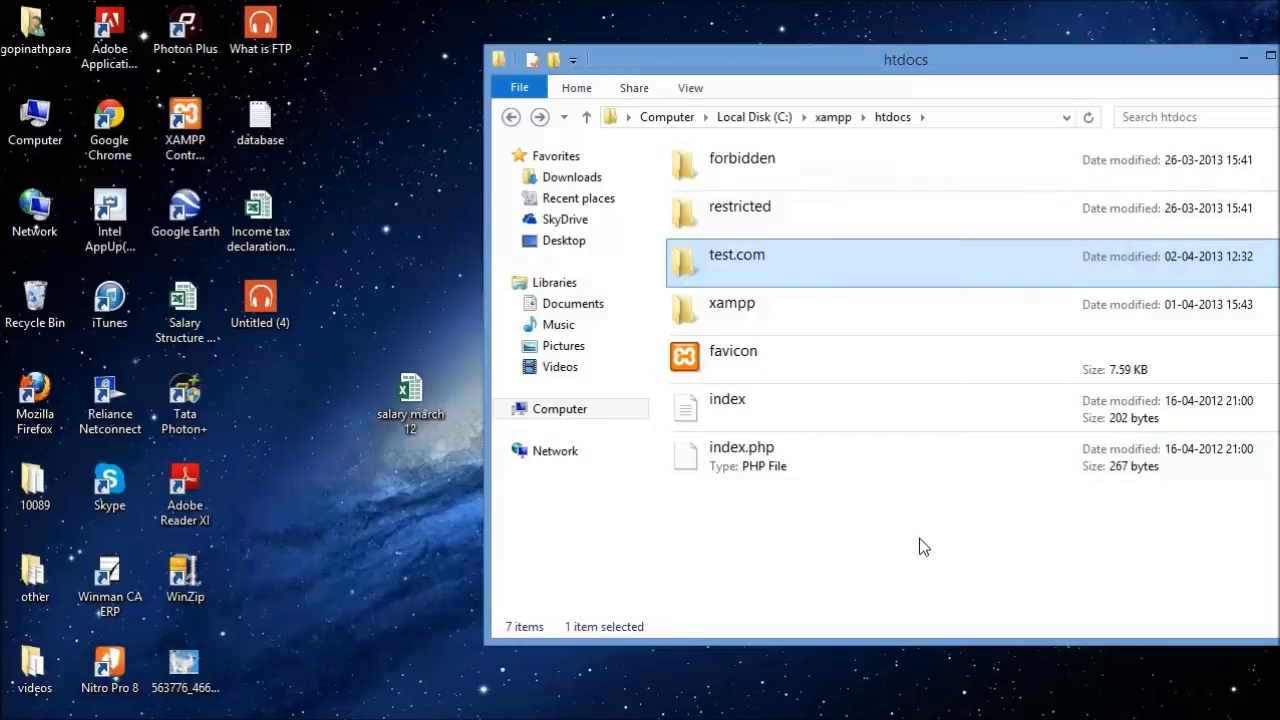
double_click(778, 275)
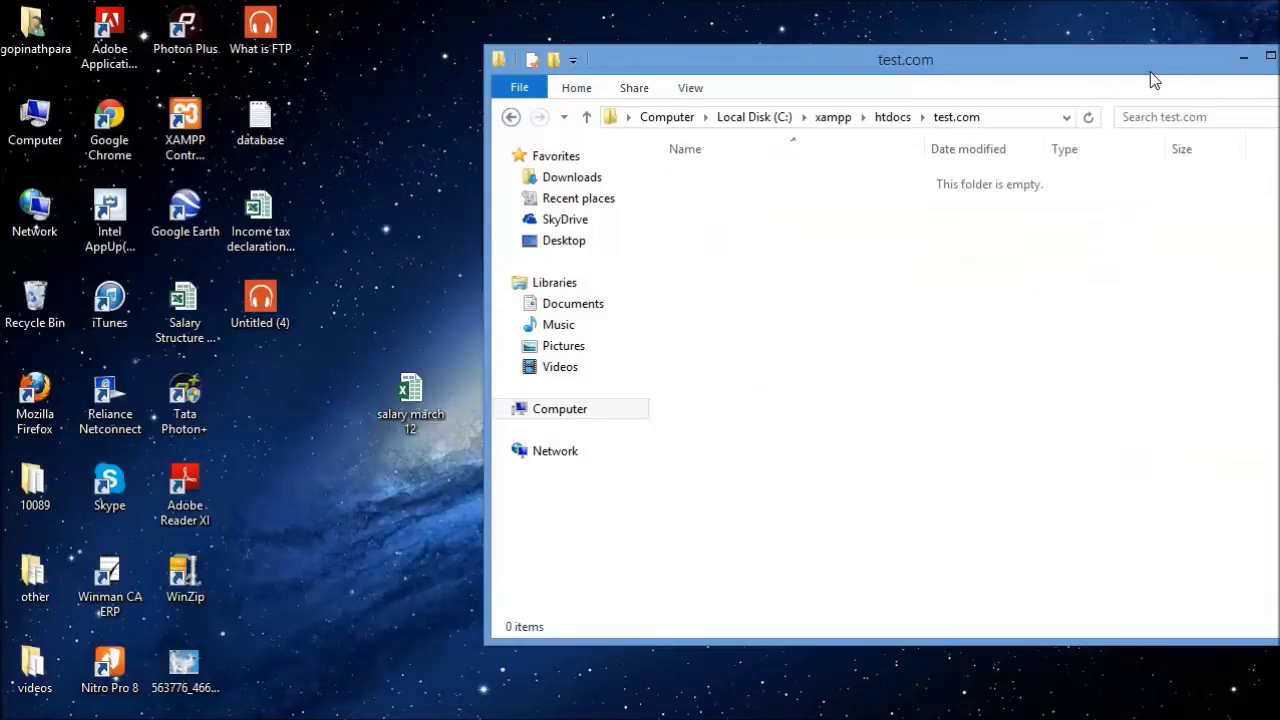
Step: Go to wordpress.org in a new Chrome tab using the 'wo' autocomplete
left_click(1006, 51)
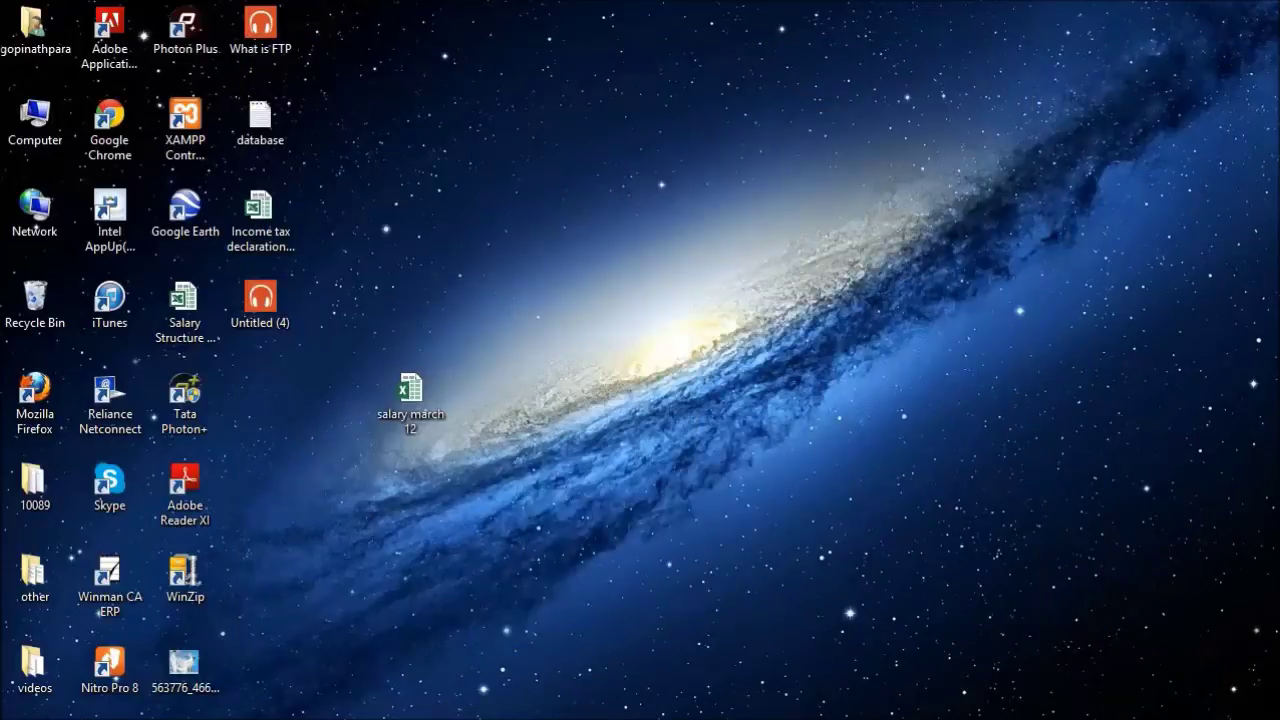
left_click(650, 700)
left_click(813, 40)
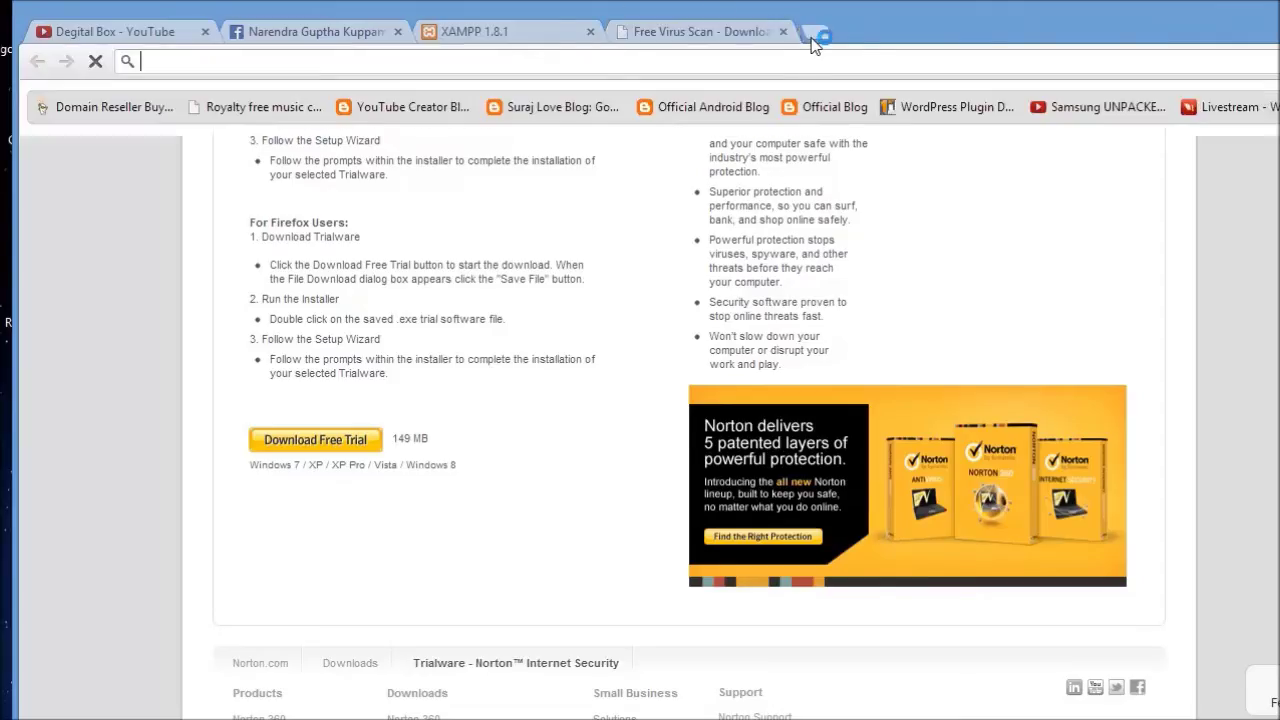
type("wo")
key("Return")
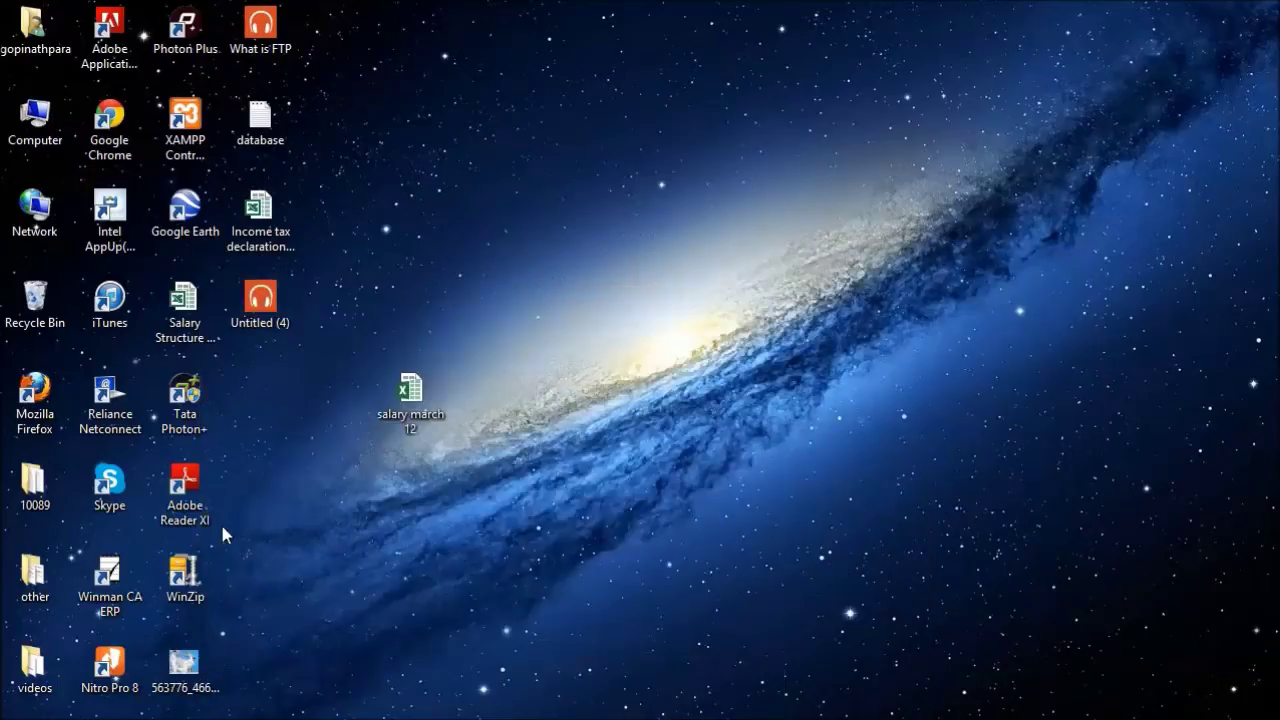
Step: Arrange the downloaded wordpress folder and the test.com folder side by side
left_click(131, 666)
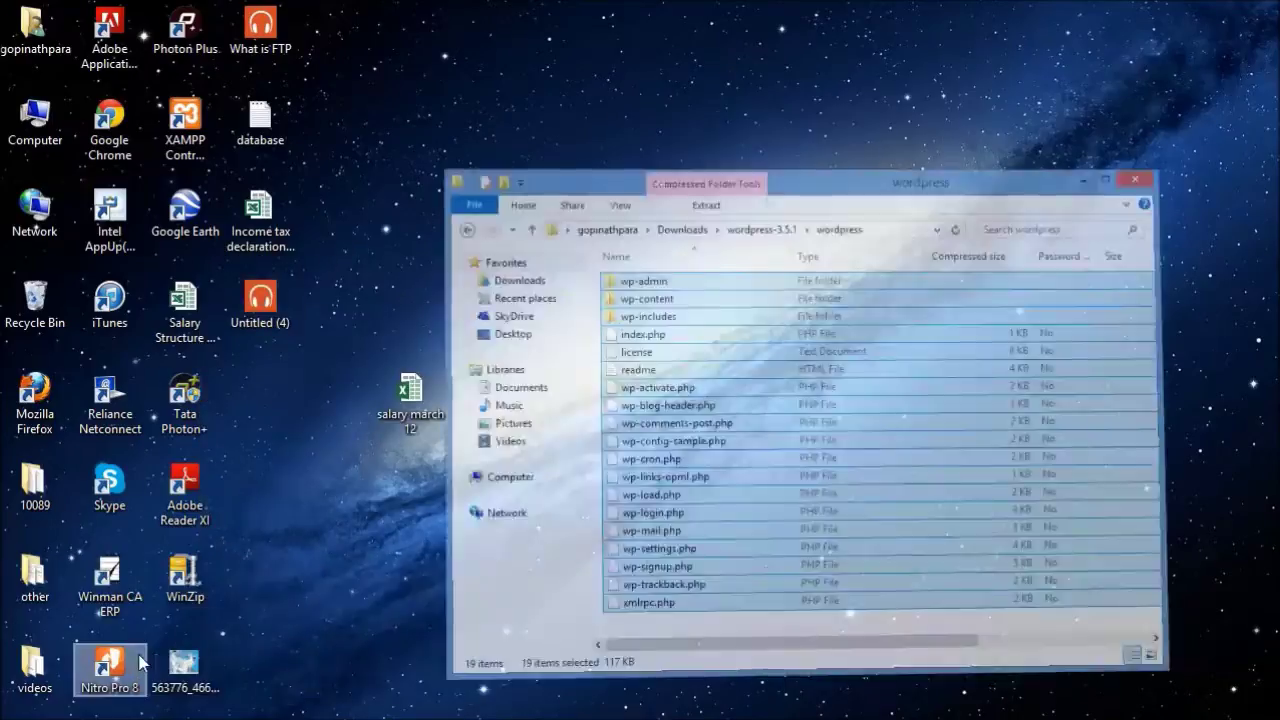
left_click_drag(940, 88, 370, 145)
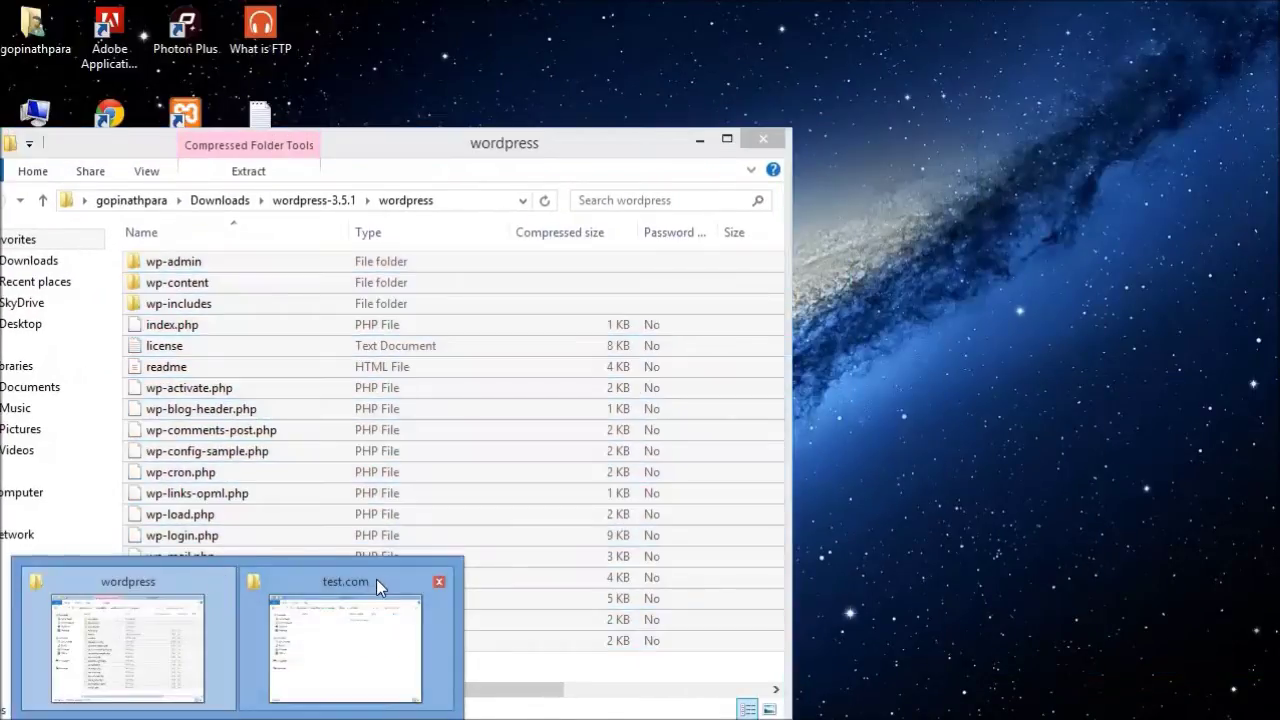
left_click(376, 580)
left_click_drag(690, 55, 1004, 62)
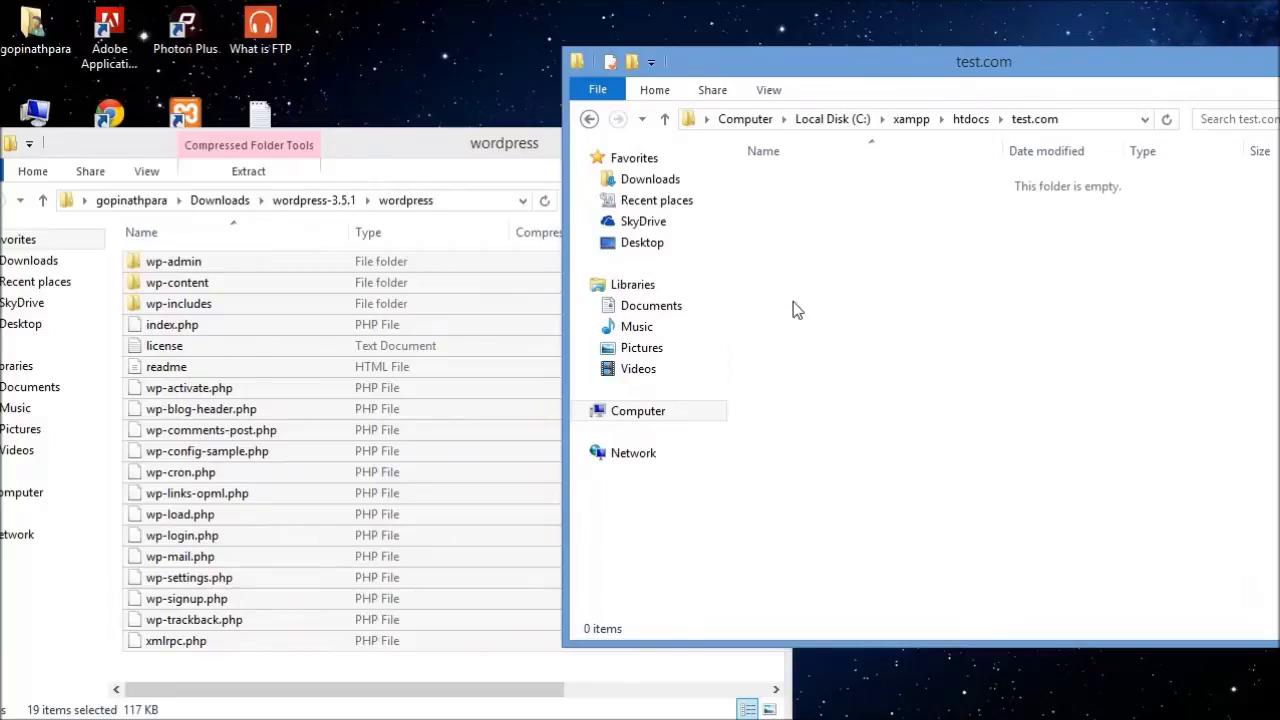
Step: Select all 19 WordPress items and drag-copy them into test.com
left_click(252, 522)
key("ctrl+a")
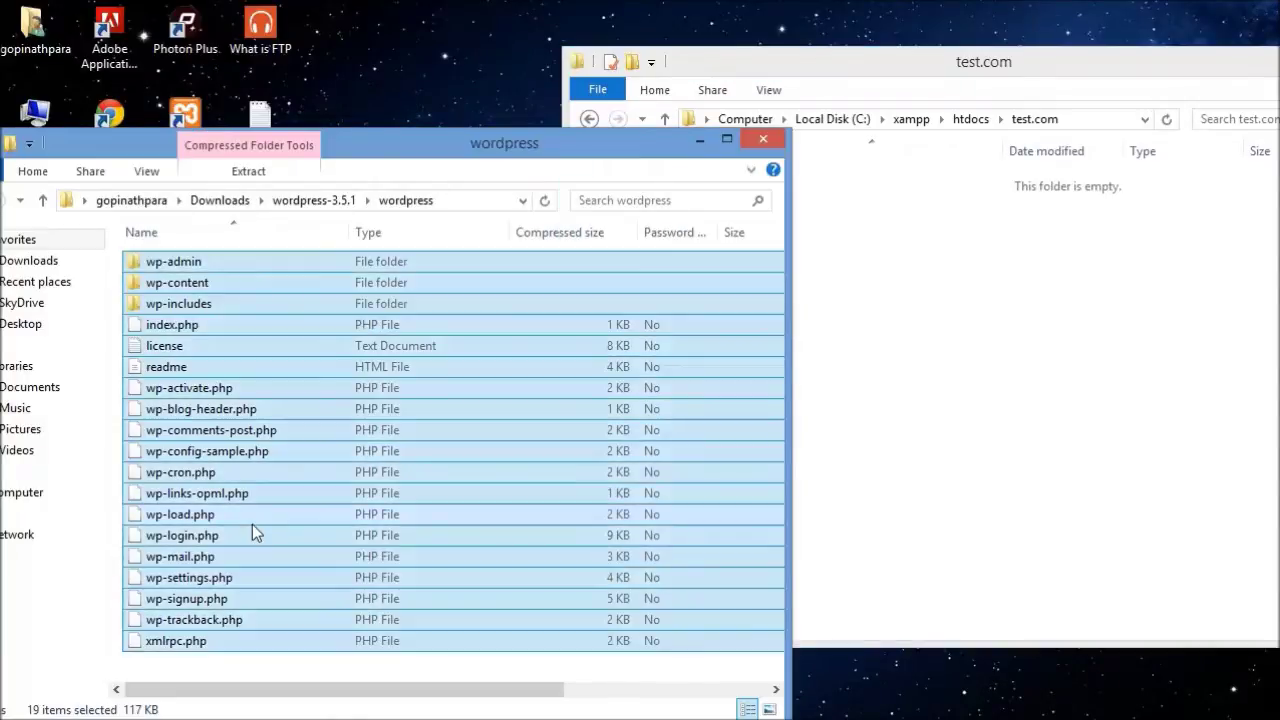
left_click_drag(457, 349, 936, 314)
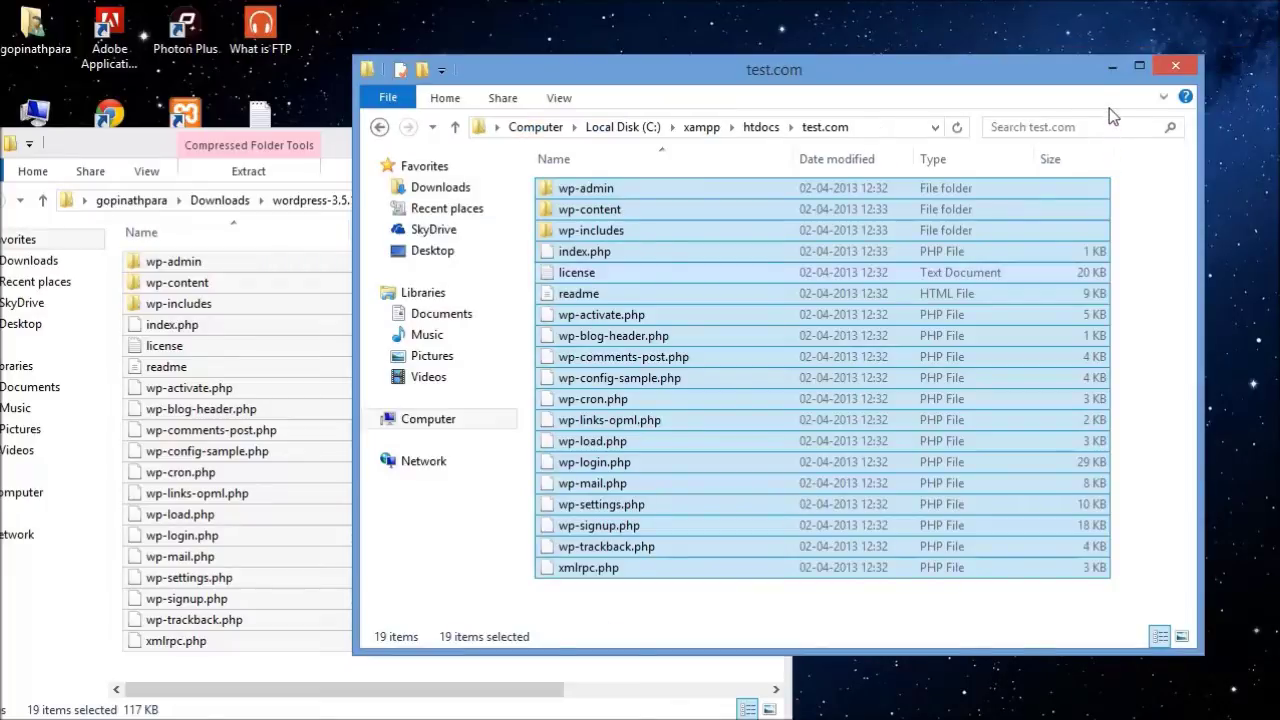
left_click(1112, 66)
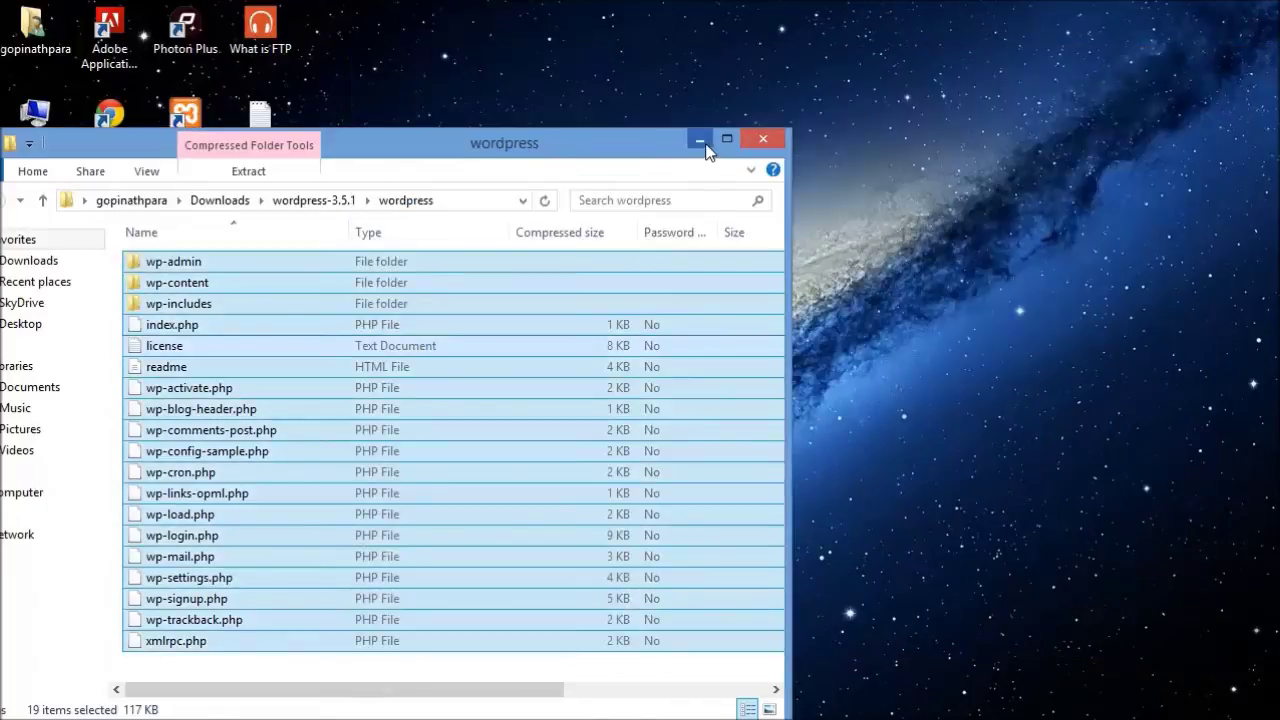
Step: Move the WordPress tab to its own window and load the XAMPP welcome page at localhost
left_click(697, 131)
key("alt+Tab")
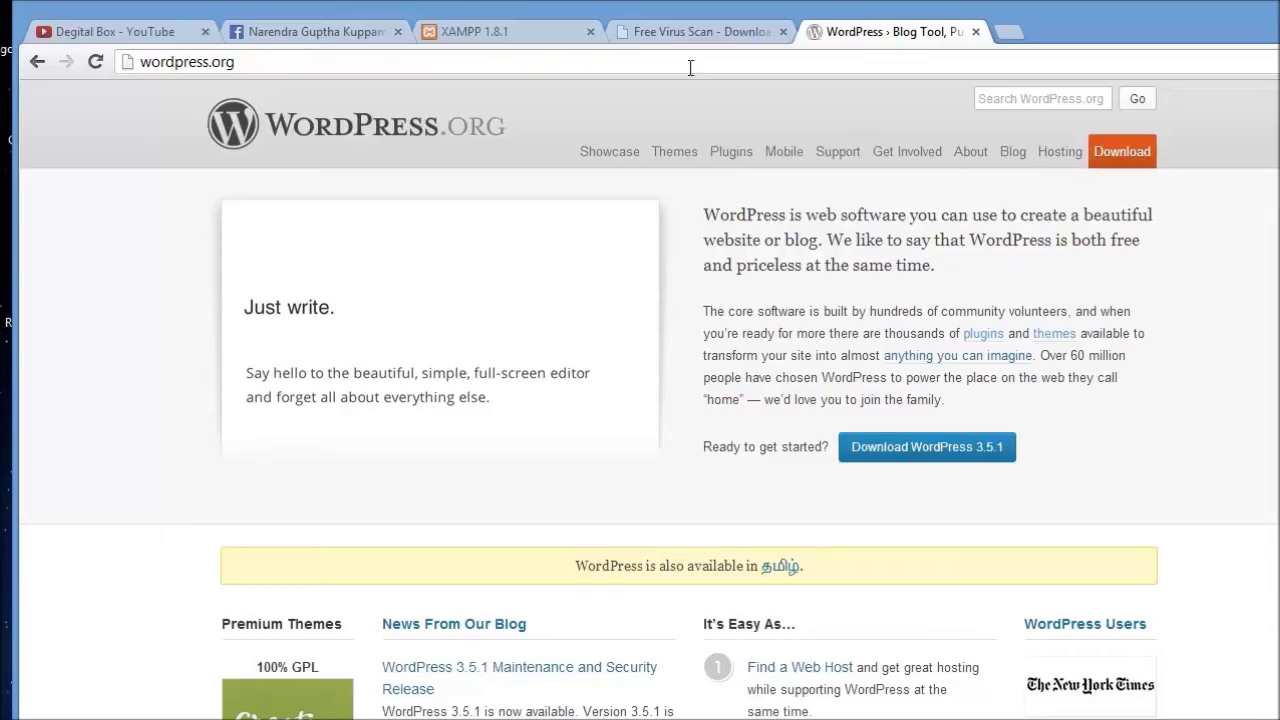
left_click_drag(880, 48, 397, 5)
left_click(377, 65)
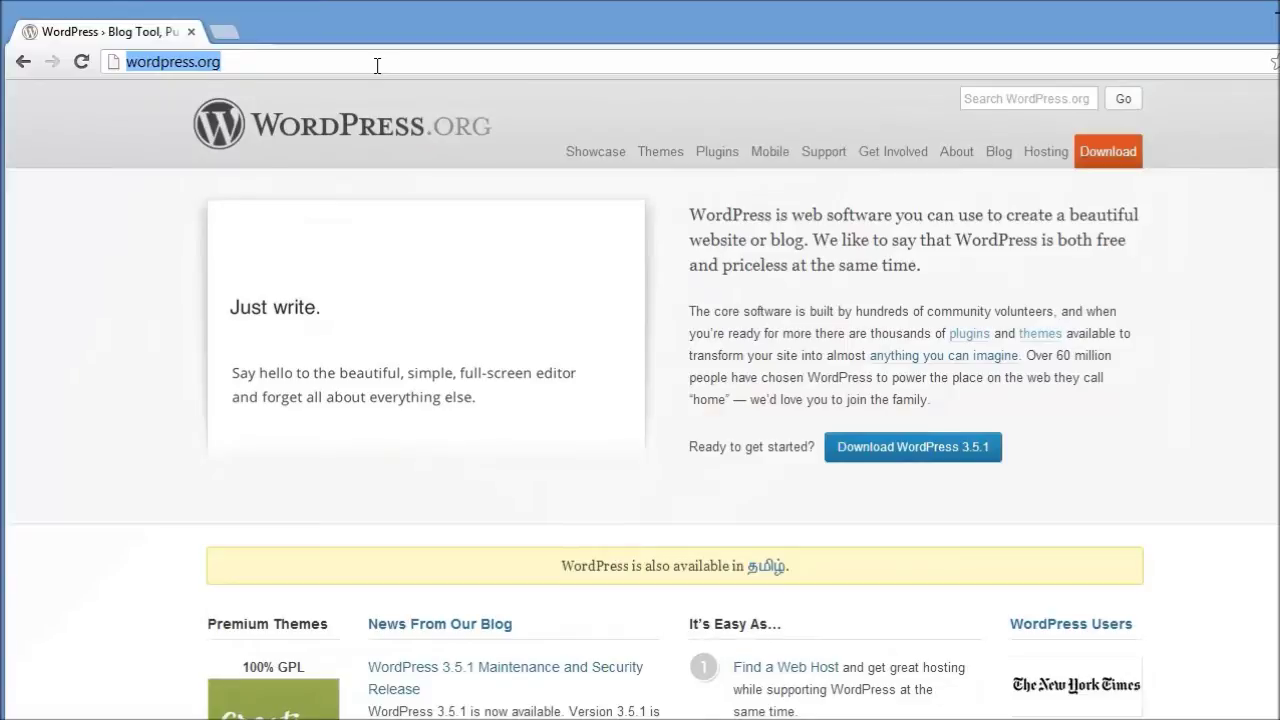
type("local")
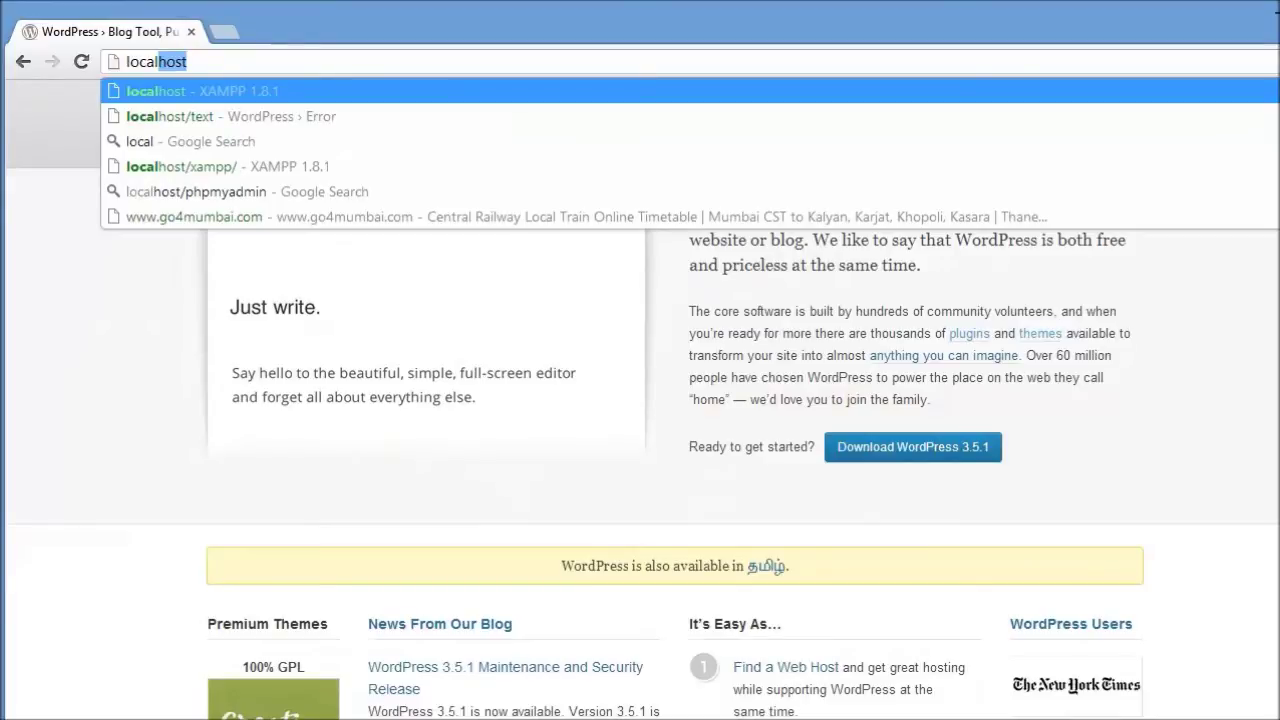
key("Return")
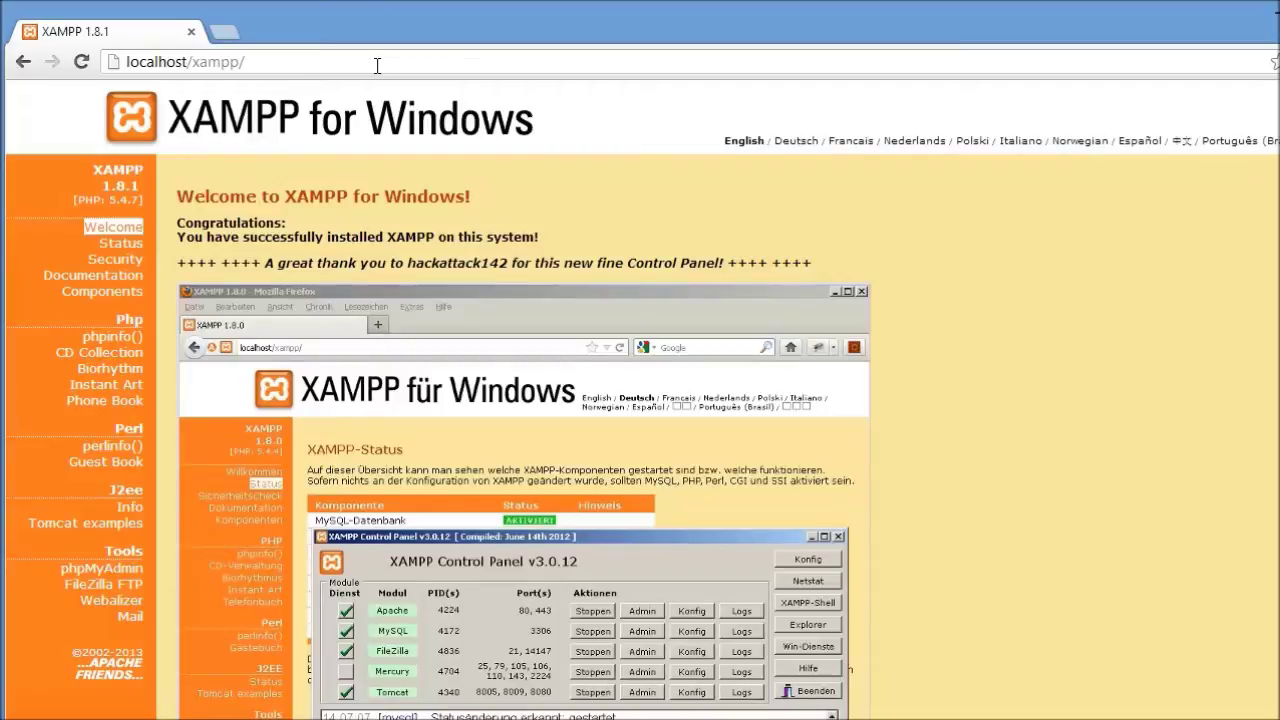
left_click(377, 65)
Step: Load localhost/test.com and start creating the missing wp-config.php file
left_click(306, 65)
key("BackSpace")
key("BackSpace")
key("BackSpace")
key("BackSpace")
key("BackSpace")
key("BackSpace")
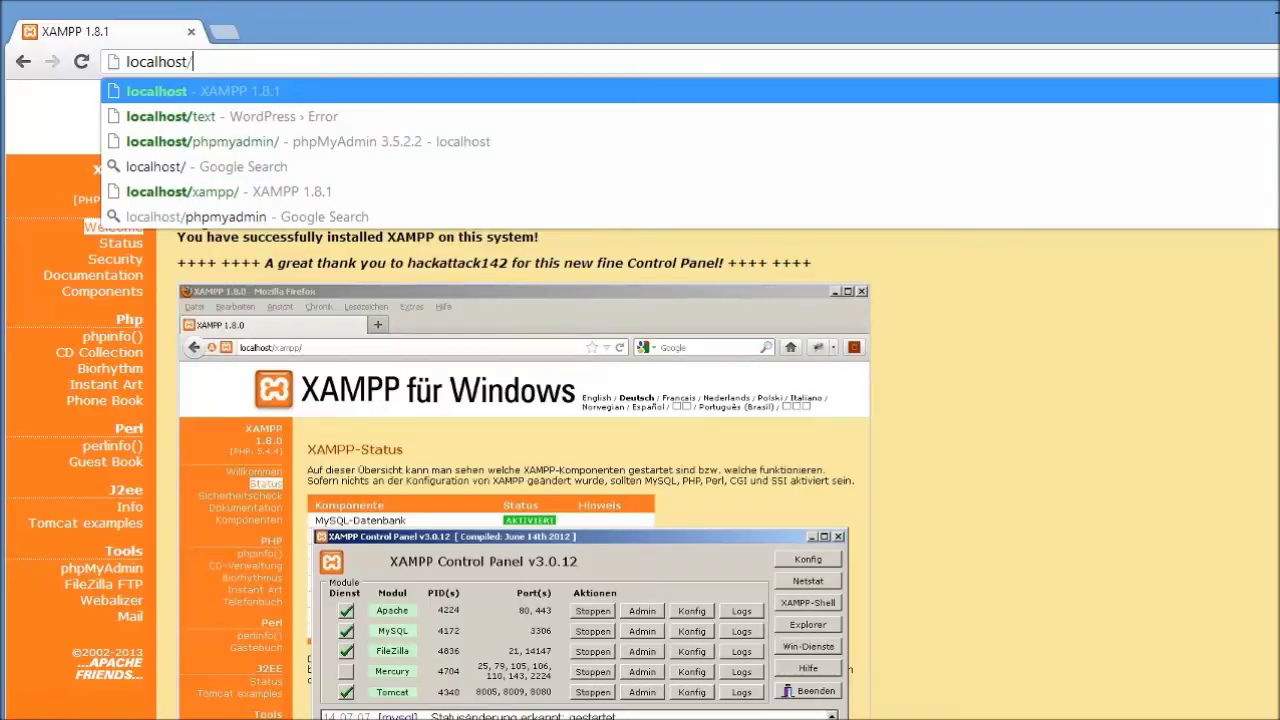
type("te")
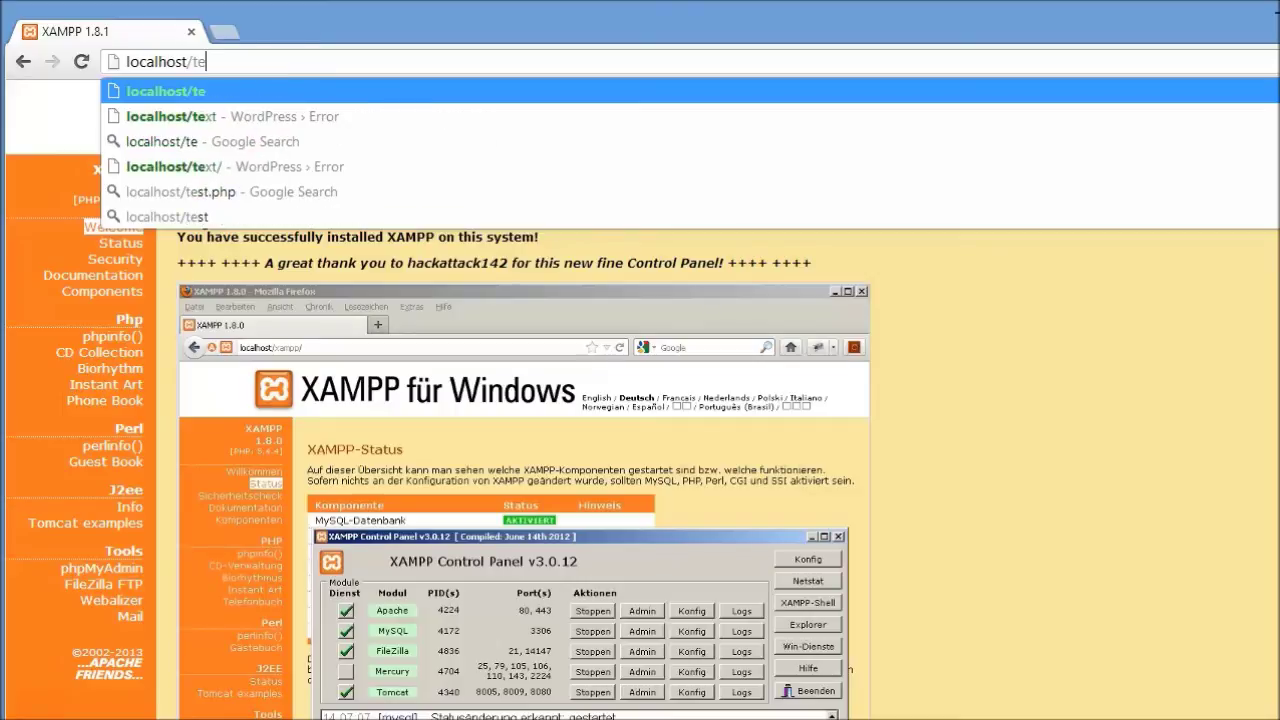
type("st.com")
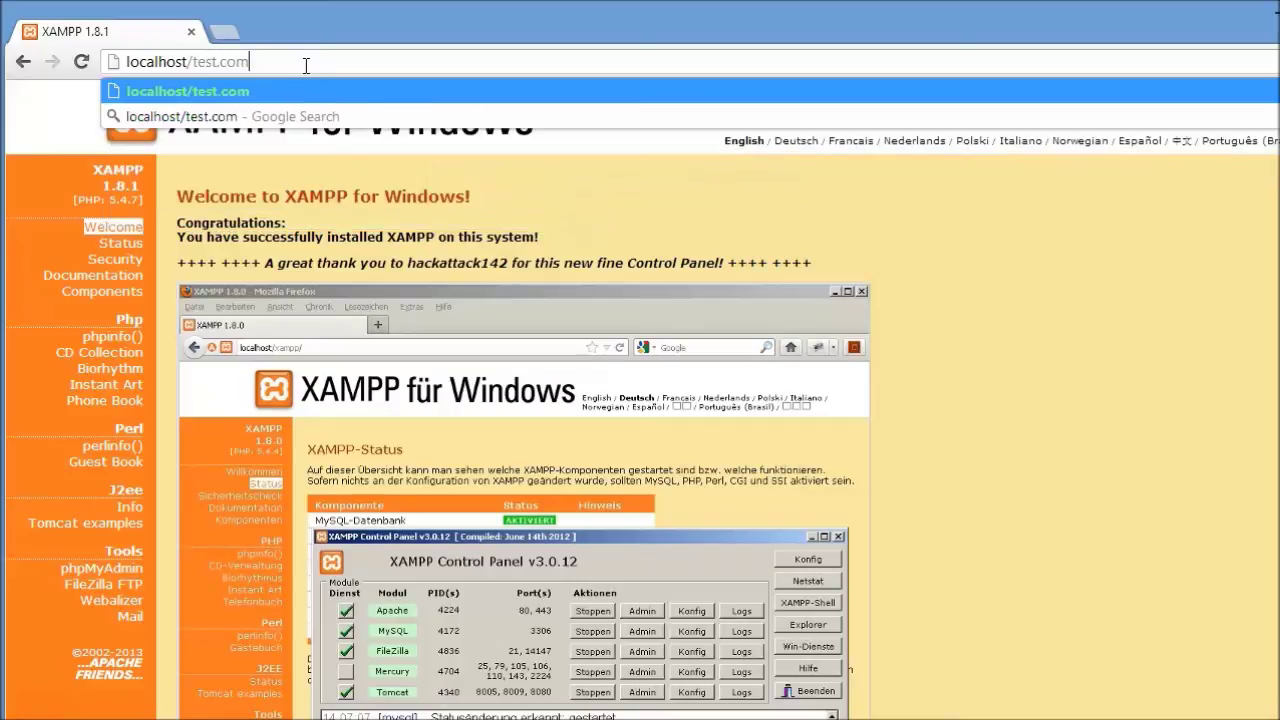
key("Return")
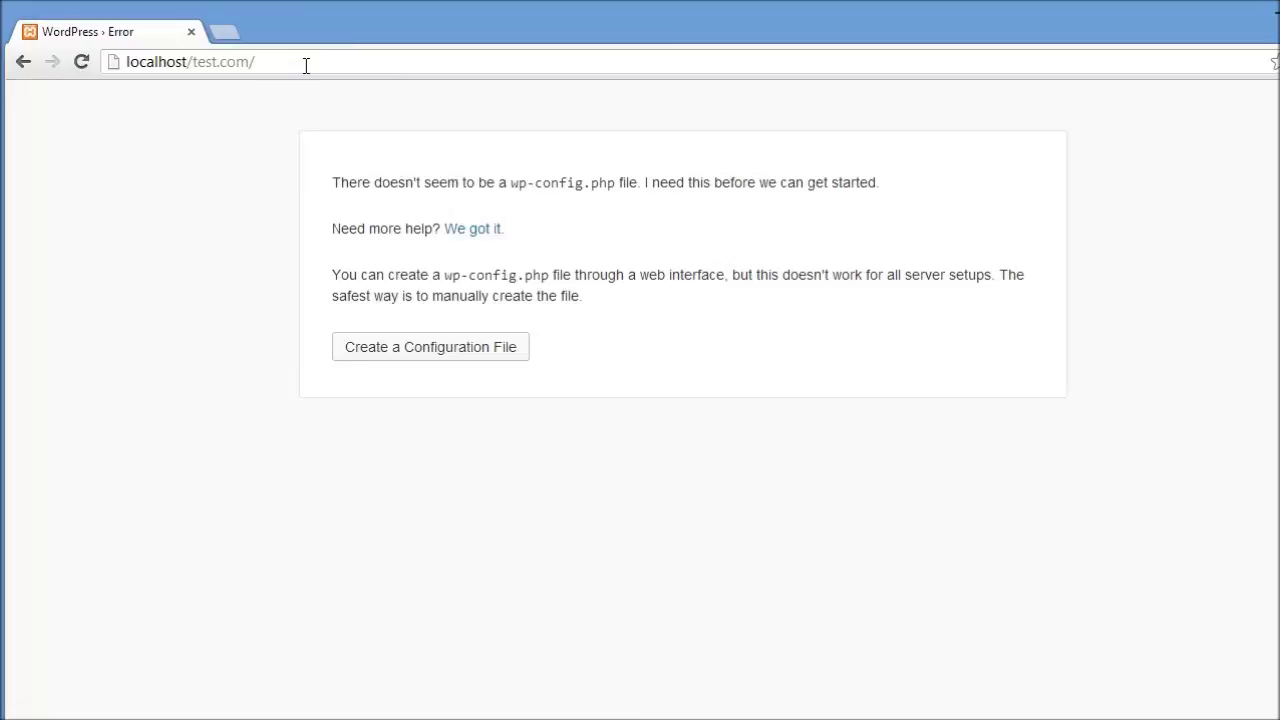
left_click(449, 359)
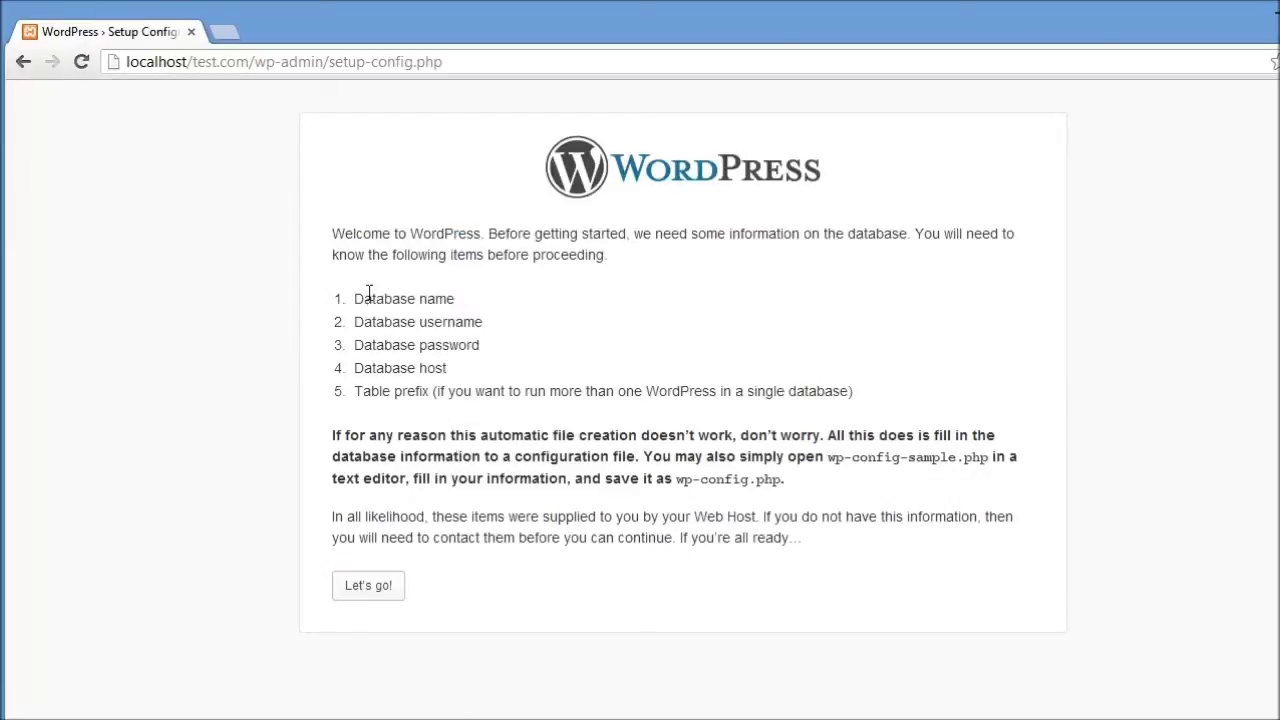
Step: Open the database connection form and set Database Name to test
left_click(376, 593)
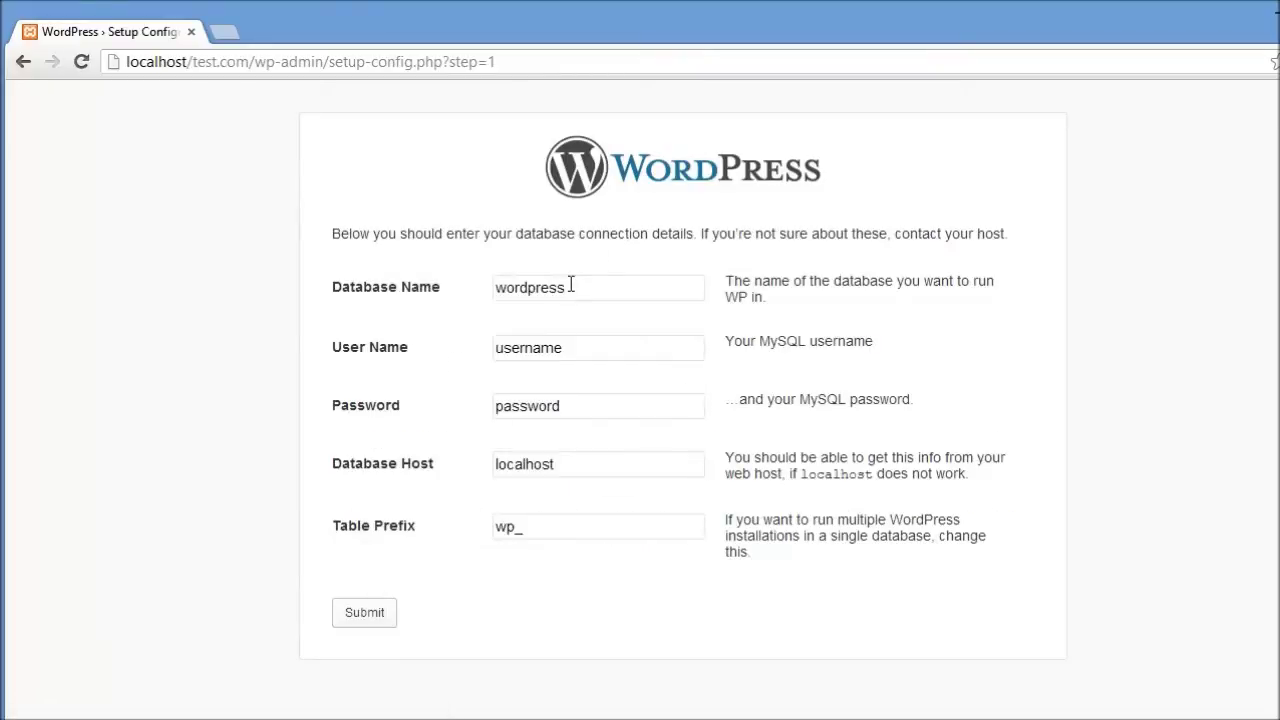
left_click(361, 292)
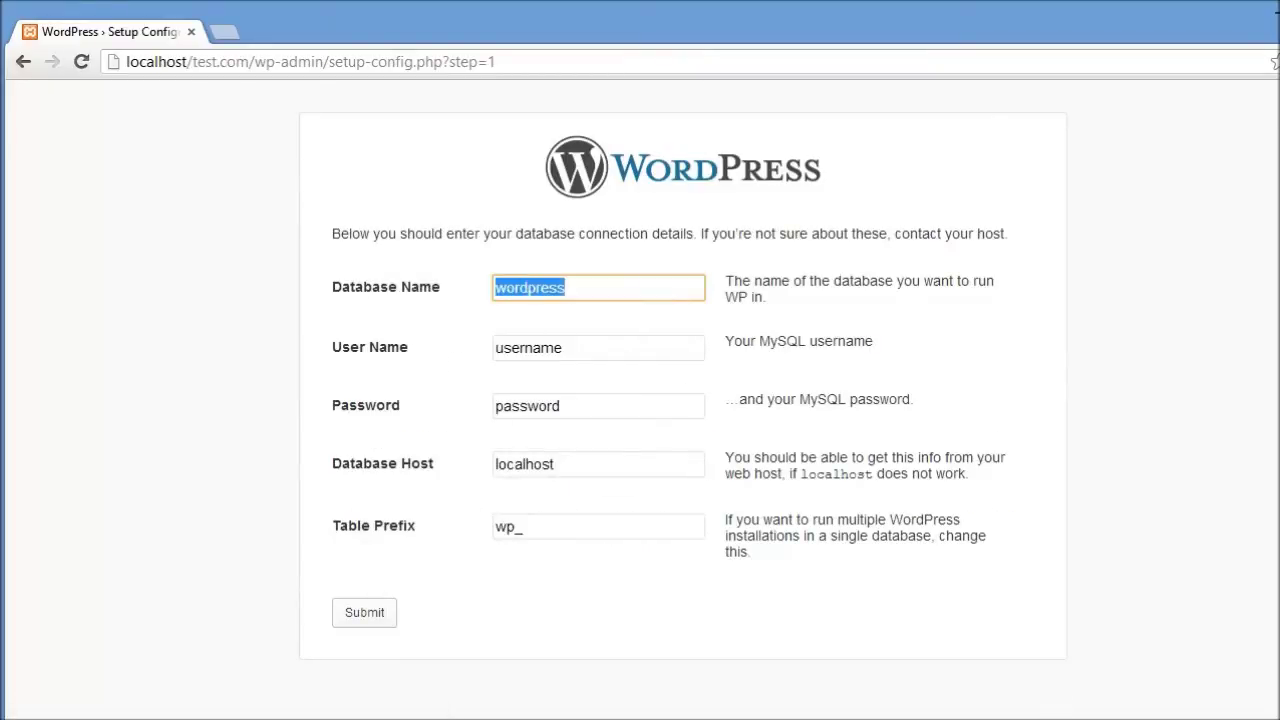
left_click(1052, 712)
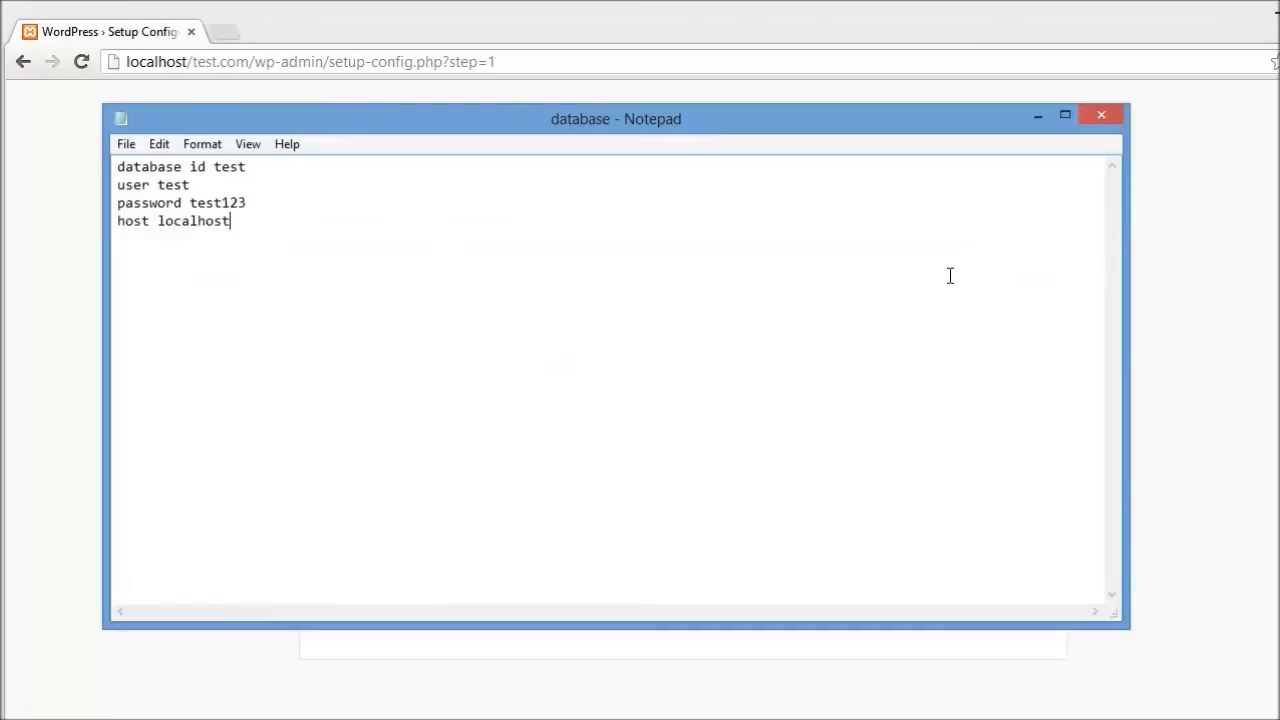
left_click(1037, 117)
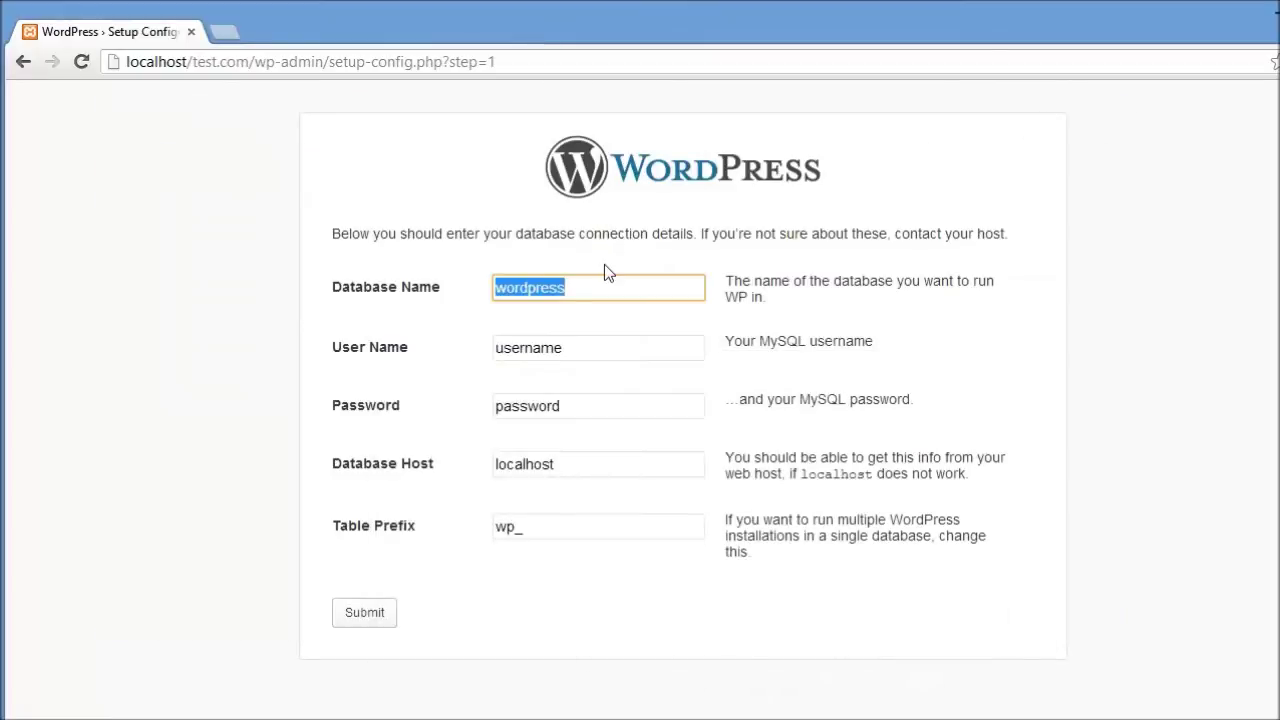
type("test")
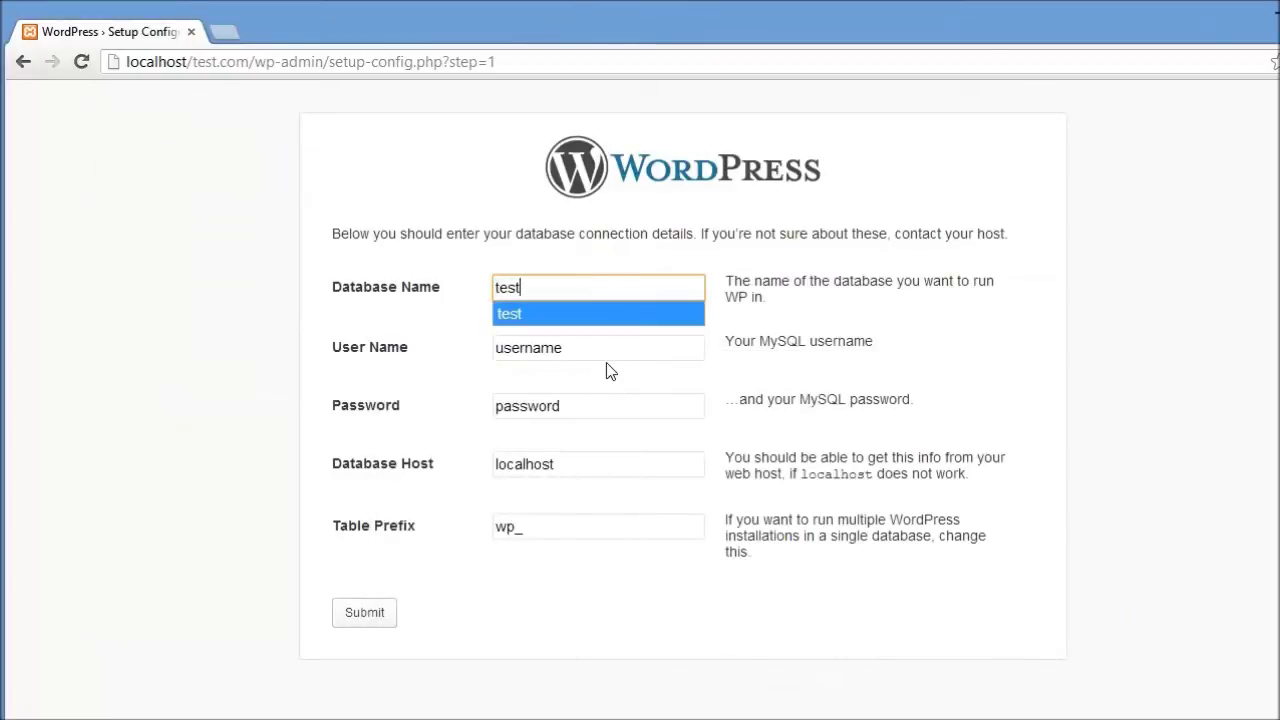
Step: Set User Name to test, checking the saved credentials in Notepad
left_click(583, 341)
key("BackSpace")
key("BackSpace")
key("BackSpace")
key("BackSpace")
key("BackSpace")
key("BackSpace")
key("BackSpace")
key("BackSpace")
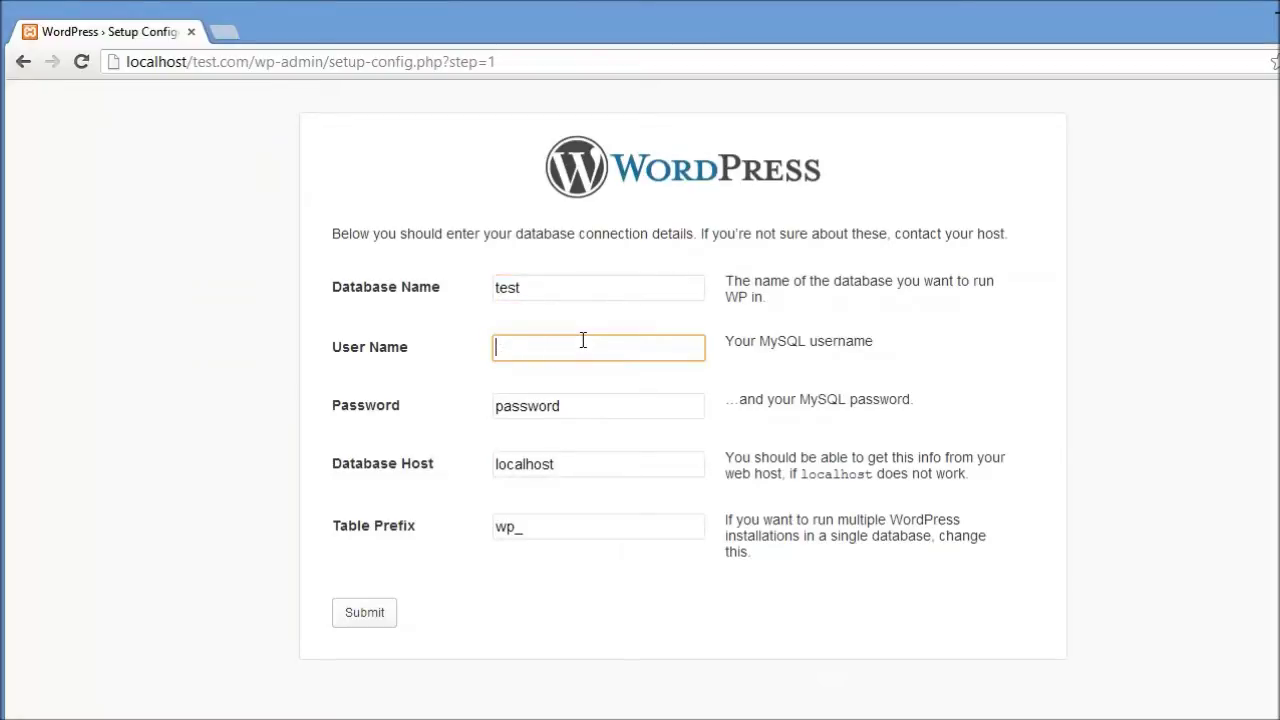
key("alt+Tab")
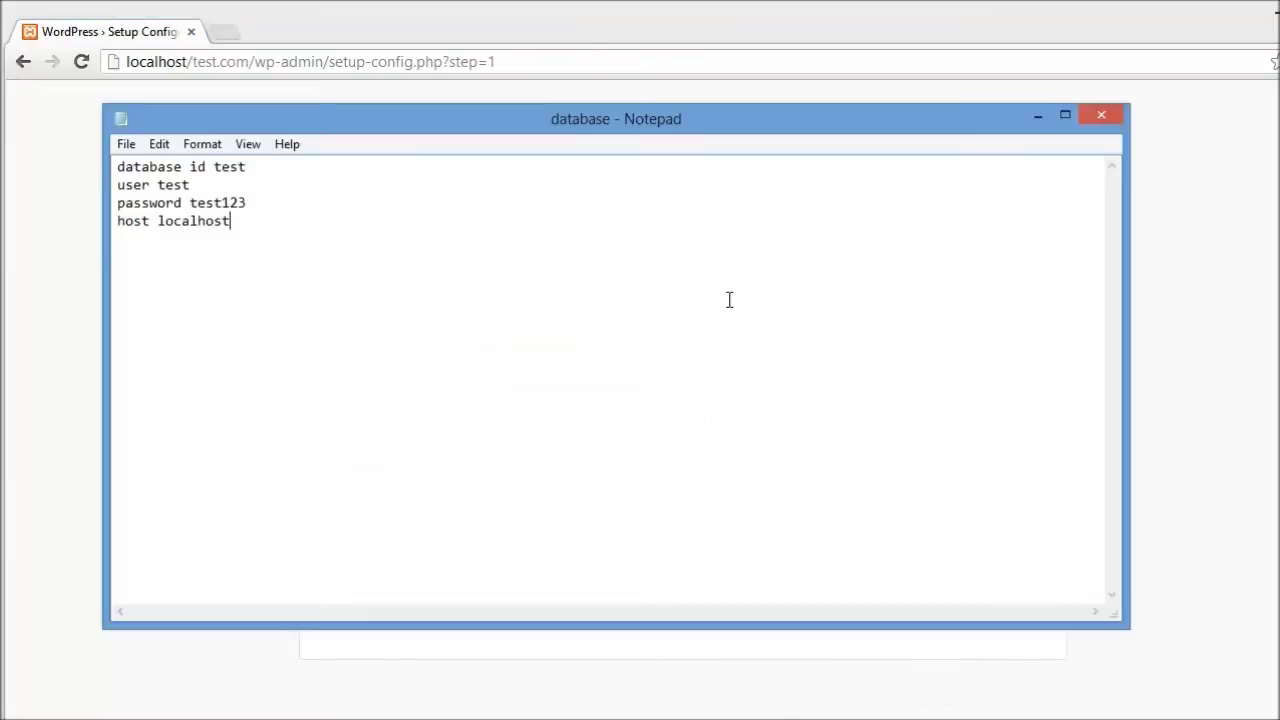
left_click(1040, 117)
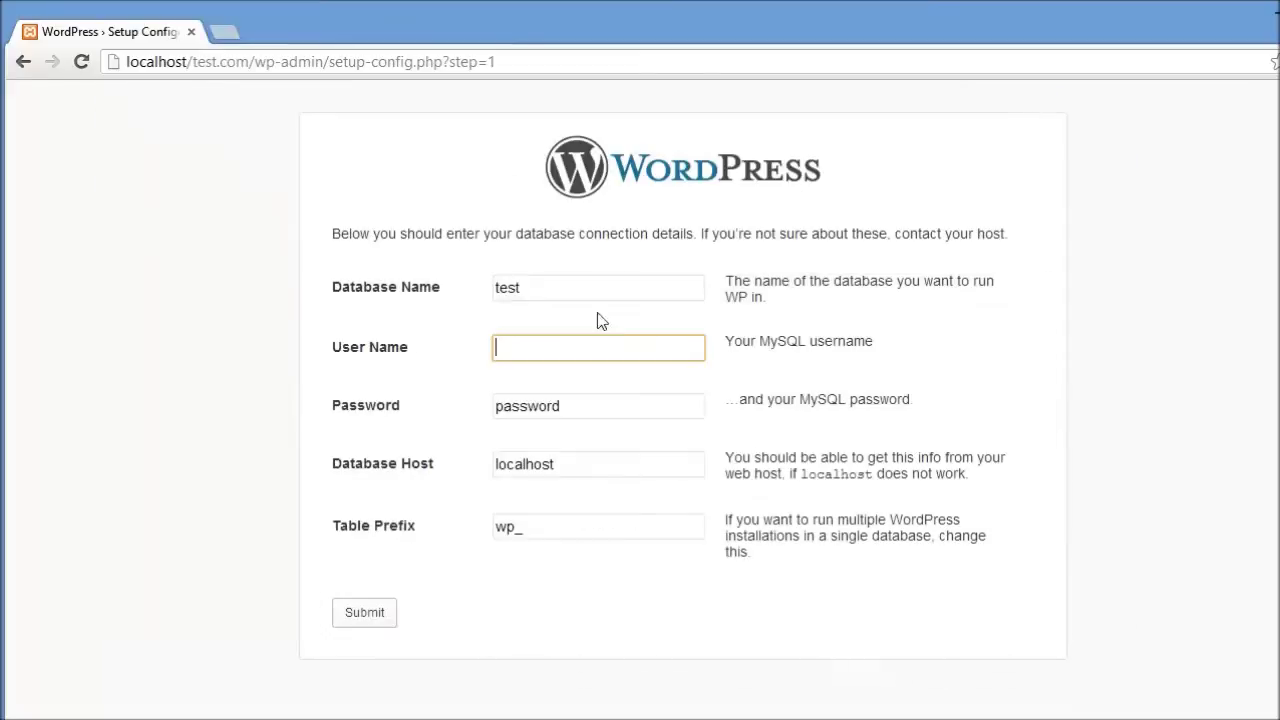
type("test123")
key("alt+Tab")
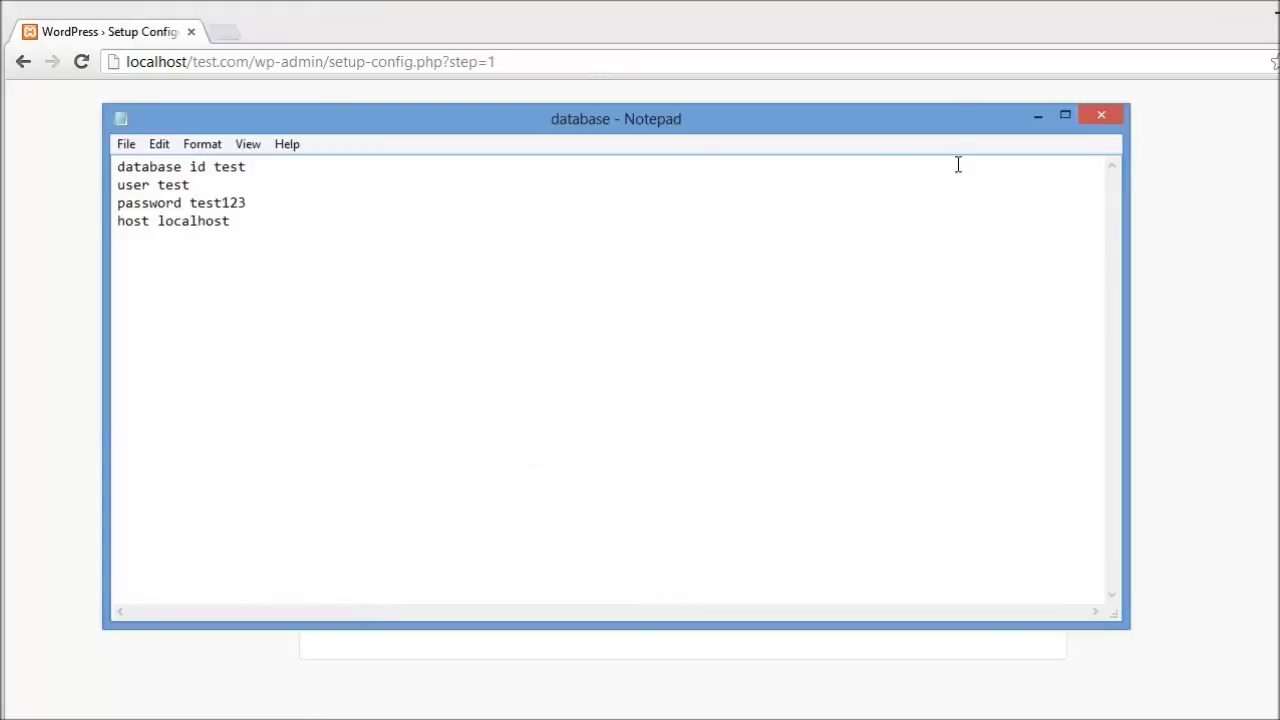
left_click(1037, 117)
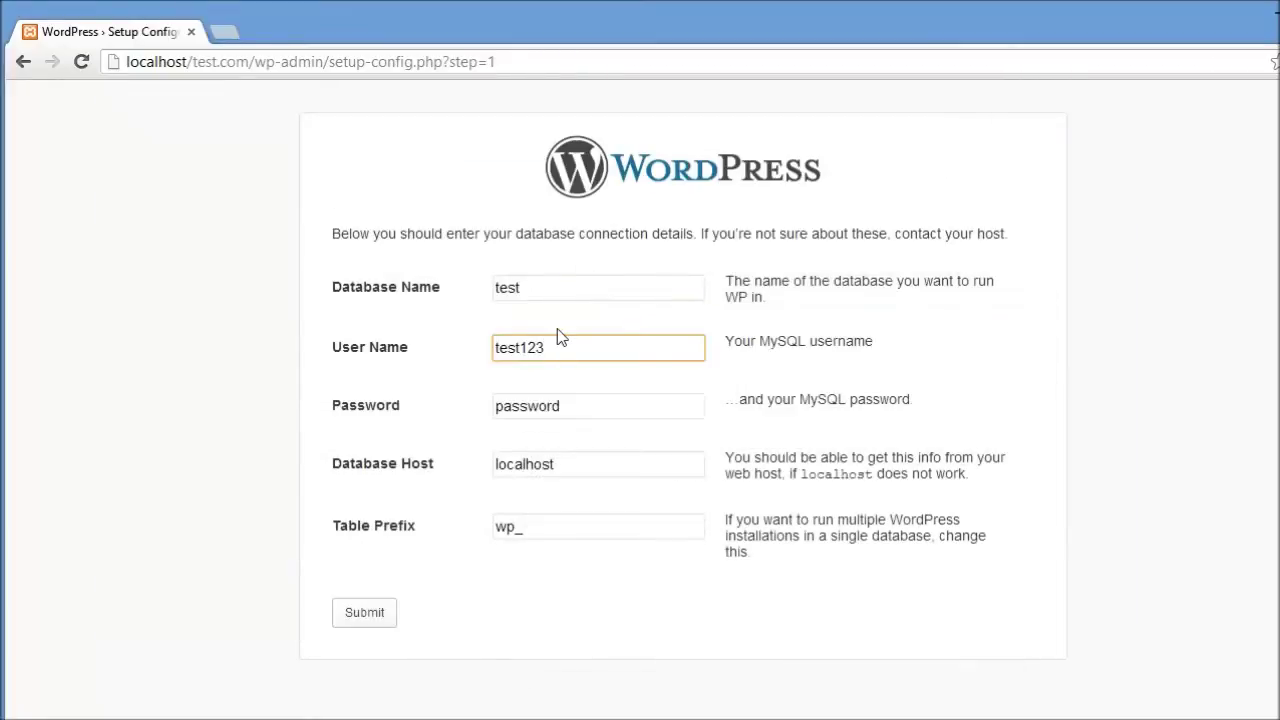
key("BackSpace")
key("BackSpace")
key("BackSpace")
Step: Enter the noted database password and keep Database Host as localhost
left_click(580, 405)
key("BackSpace")
key("BackSpace")
key("BackSpace")
key("BackSpace")
key("BackSpace")
key("BackSpace")
key("BackSpace")
key("BackSpace")
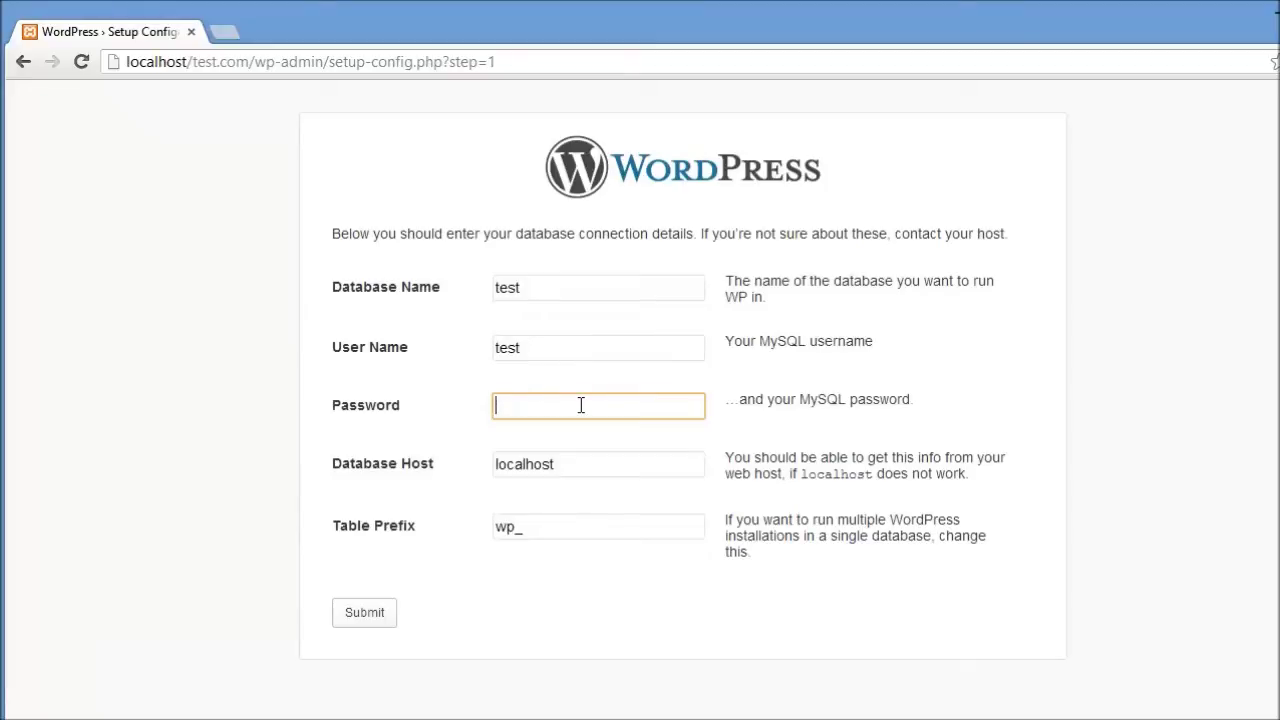
type("test123")
left_click(578, 466)
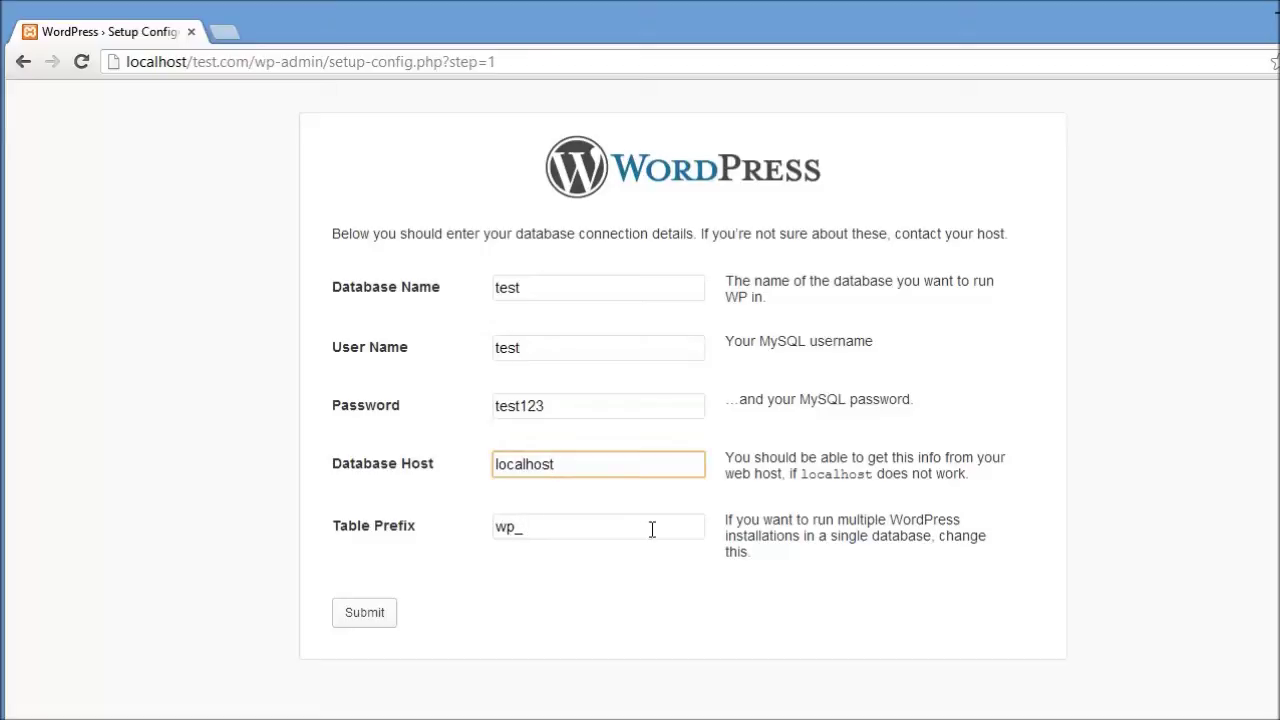
Step: Change Table Prefix to test_ and submit the connection details
left_click(516, 526)
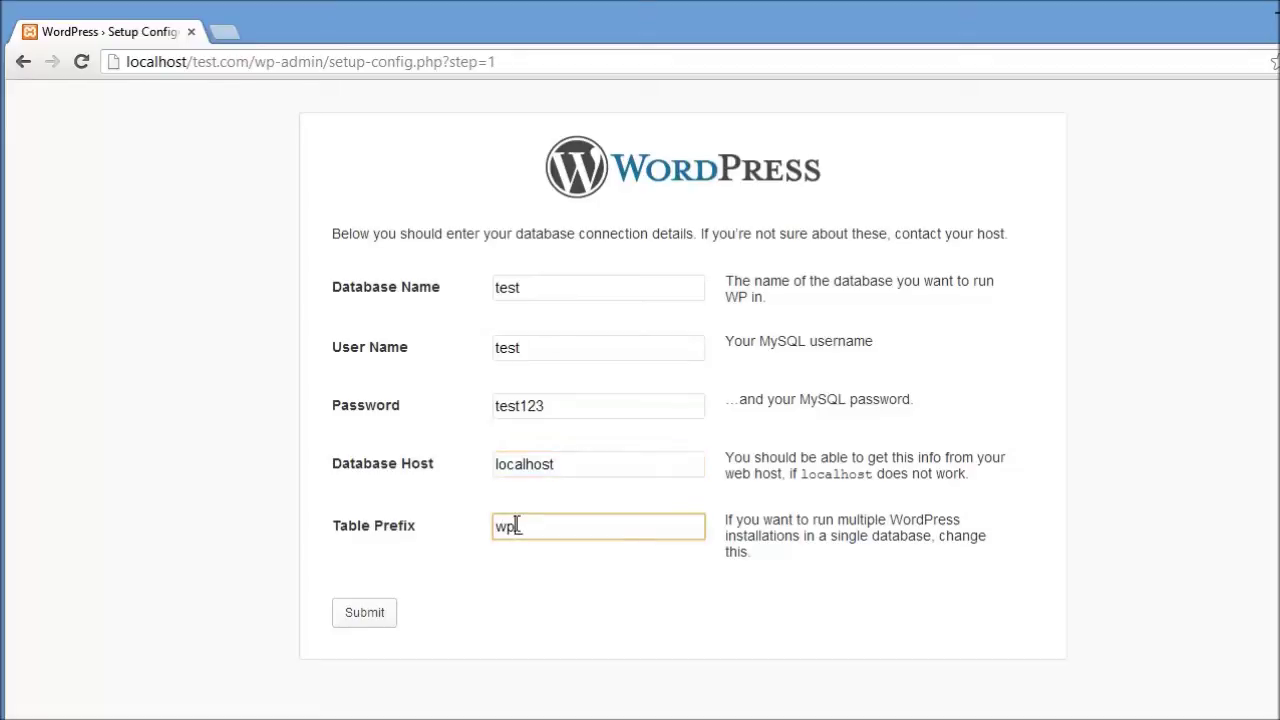
type("12")
key("BackSpace")
key("BackSpace")
key("BackSpace")
key("BackSpace")
type("test")
left_click(363, 626)
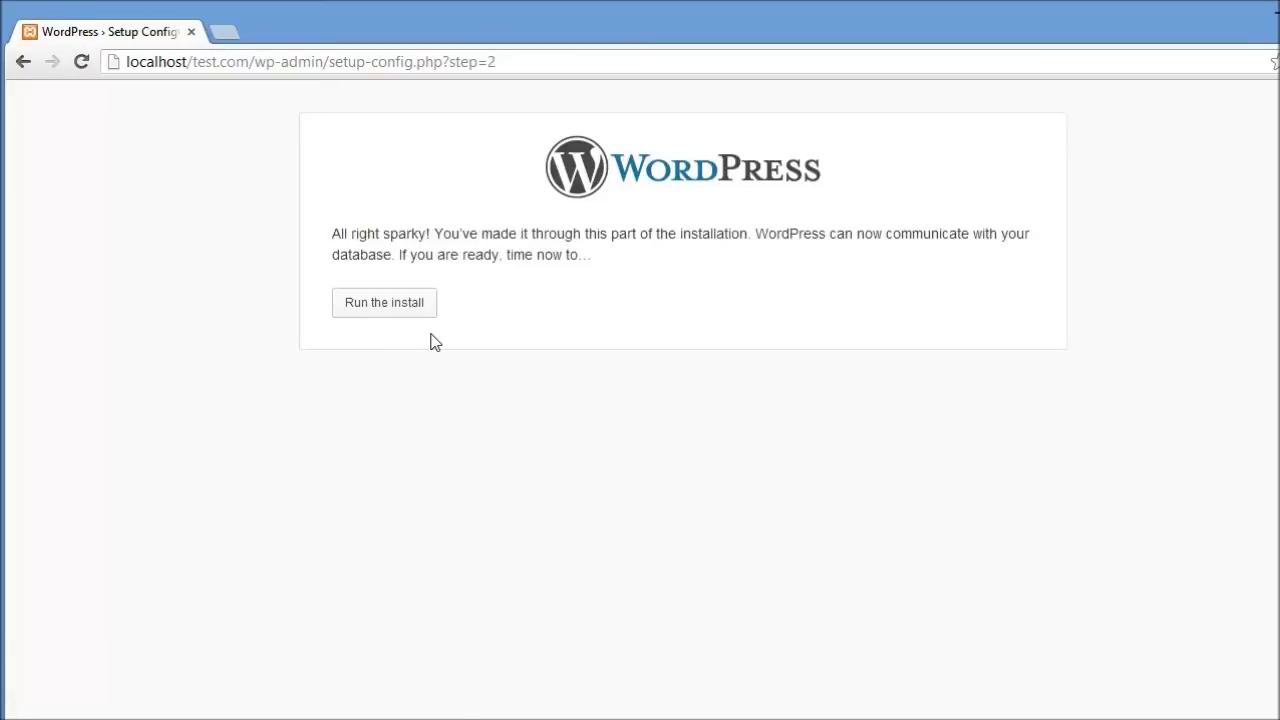
Step: Run the install and enter test123 as the Site Title
left_click(386, 310)
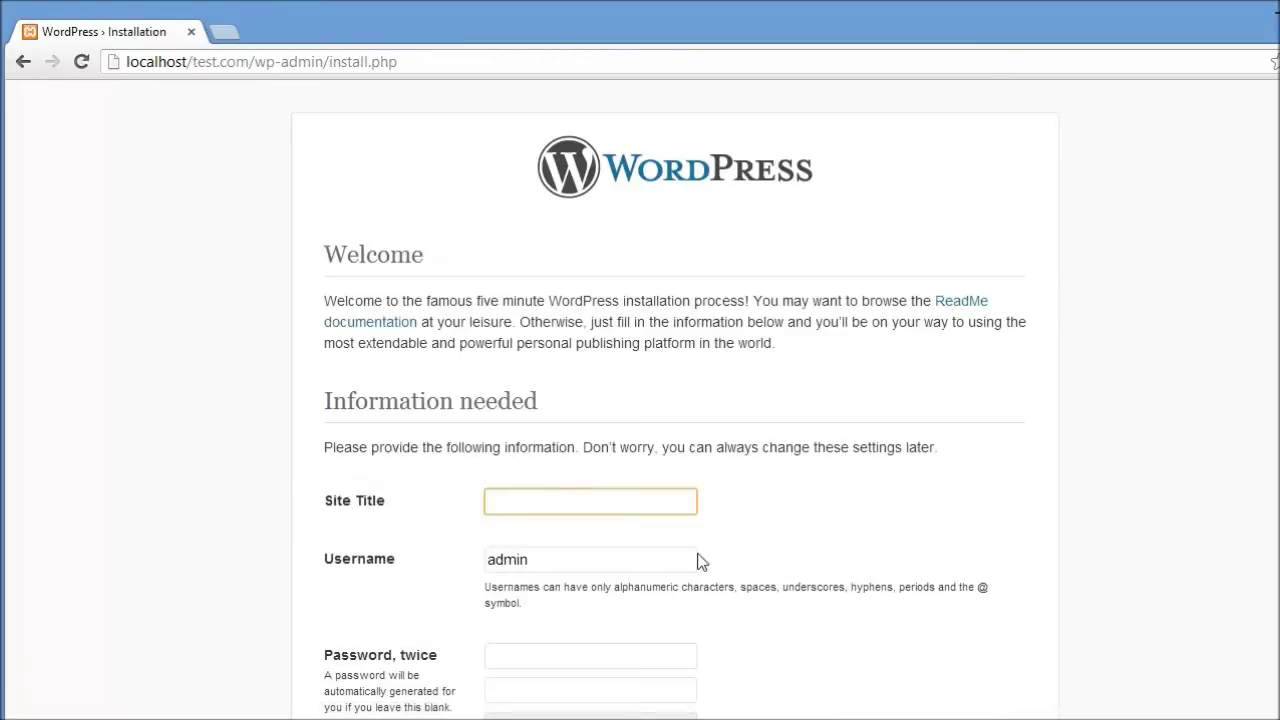
scroll(673, 400, "down", 3)
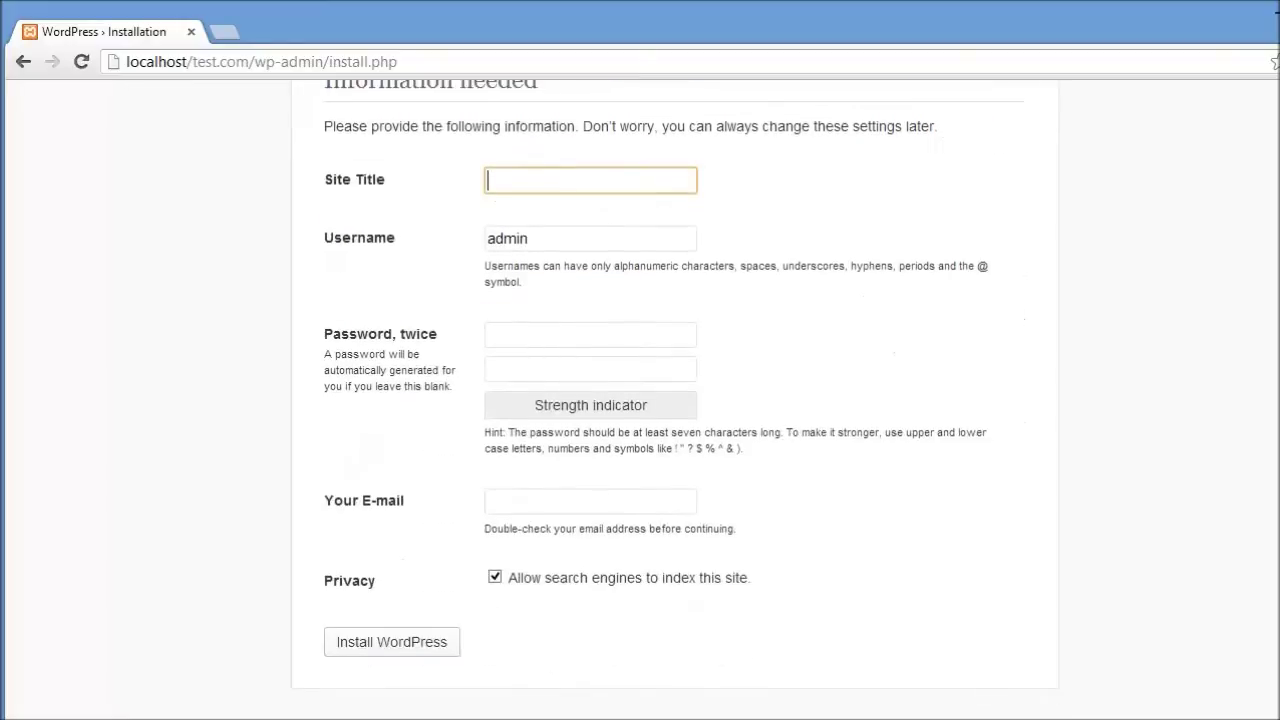
left_click(540, 181)
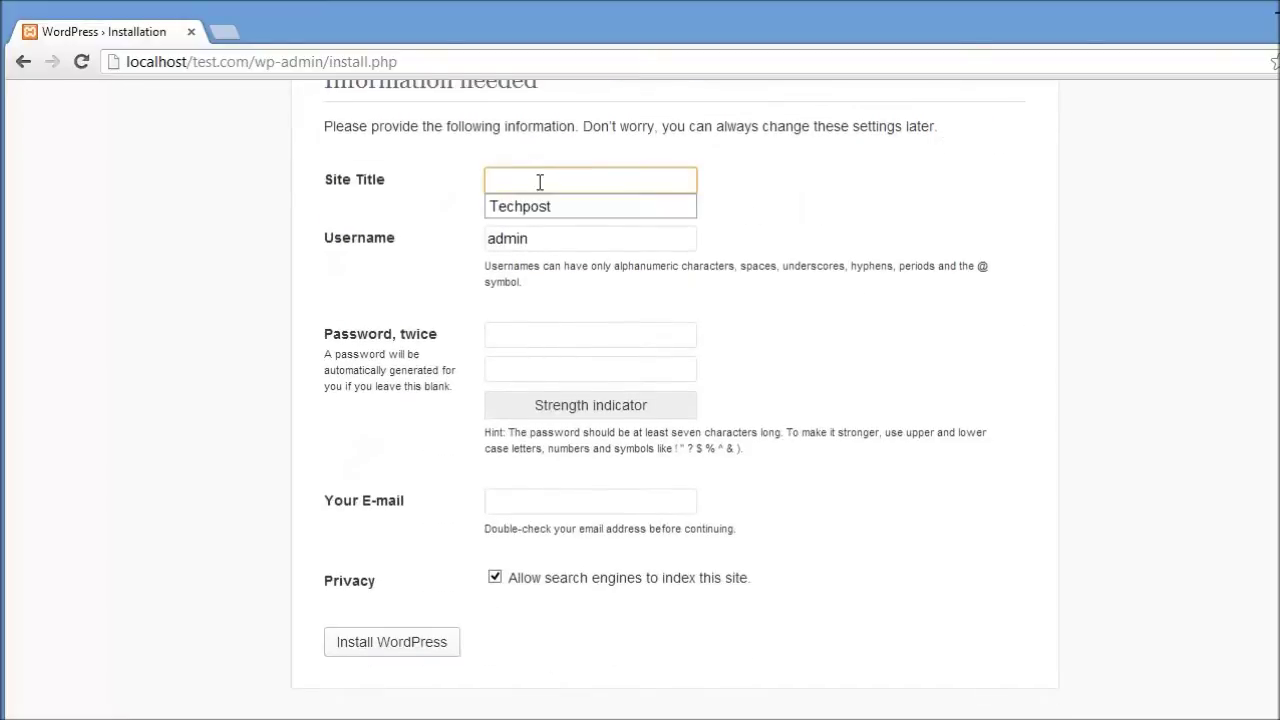
type("test123")
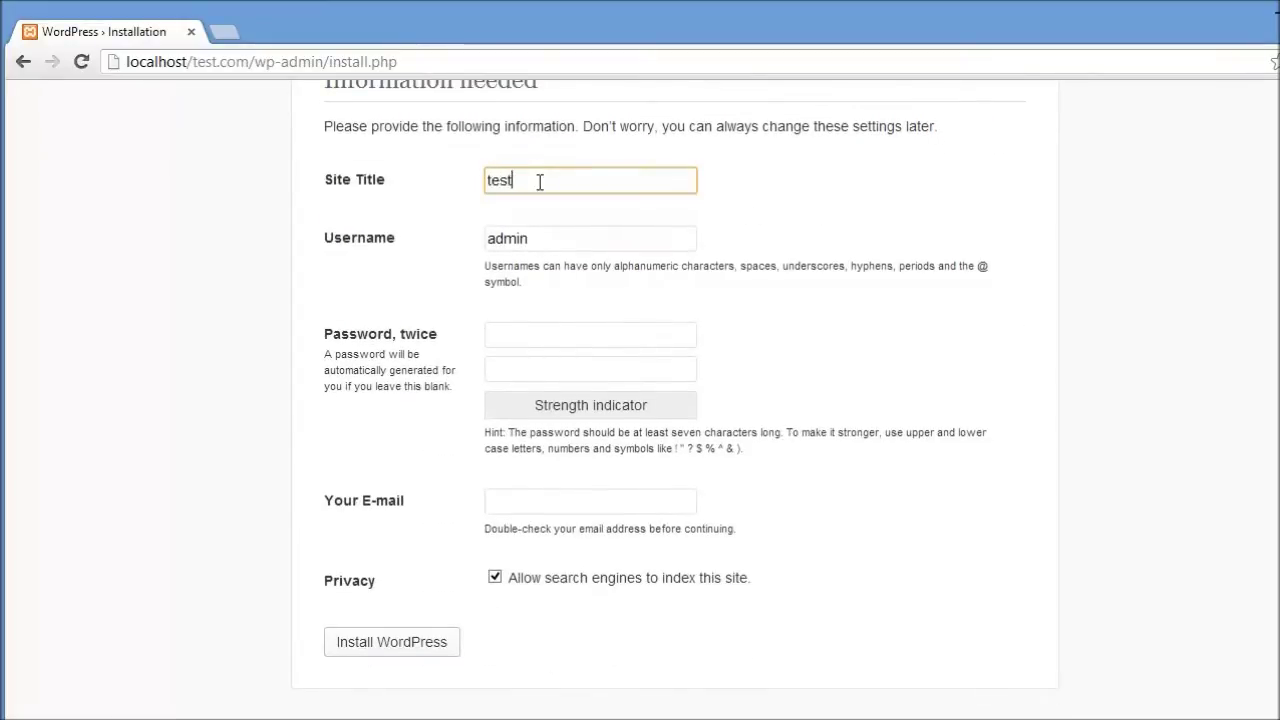
Step: Replace the default admin username with a custom administrator username
left_click(554, 238)
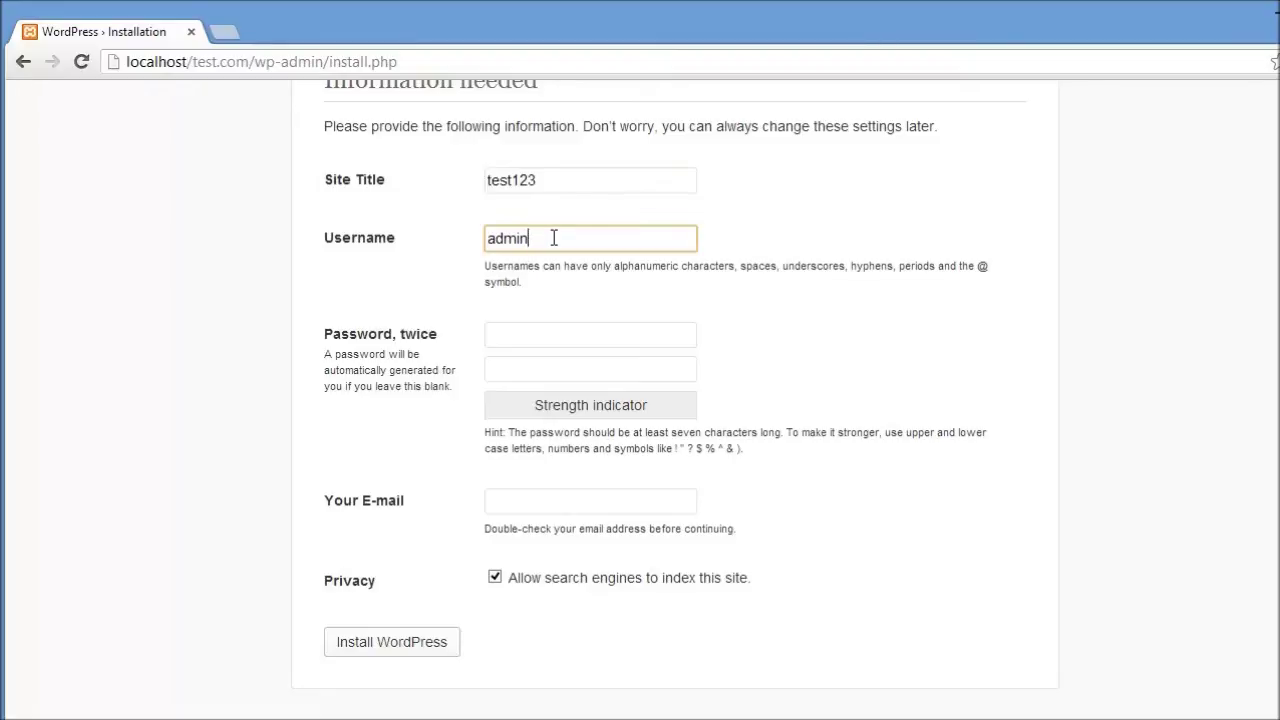
key("BackSpace")
key("BackSpace")
key("BackSpace")
key("BackSpace")
key("BackSpace")
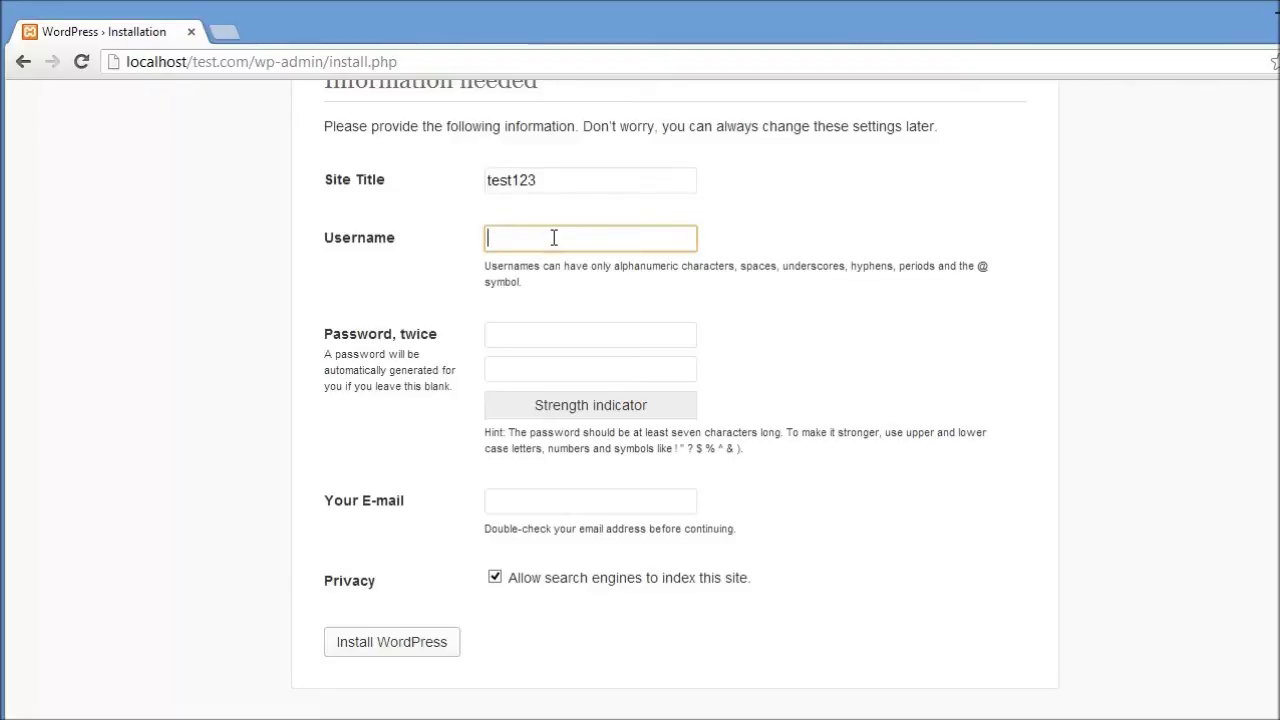
type("gopi123")
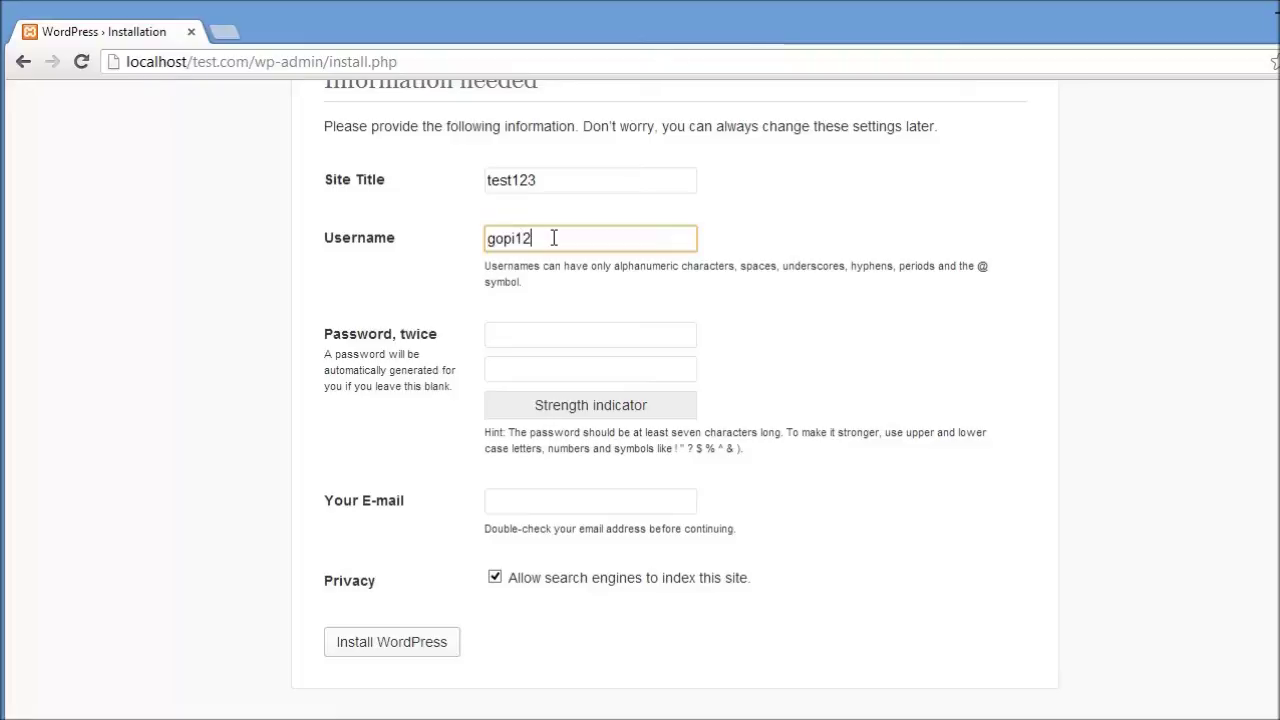
Step: Type the administrator password in both password boxes
left_click(571, 335)
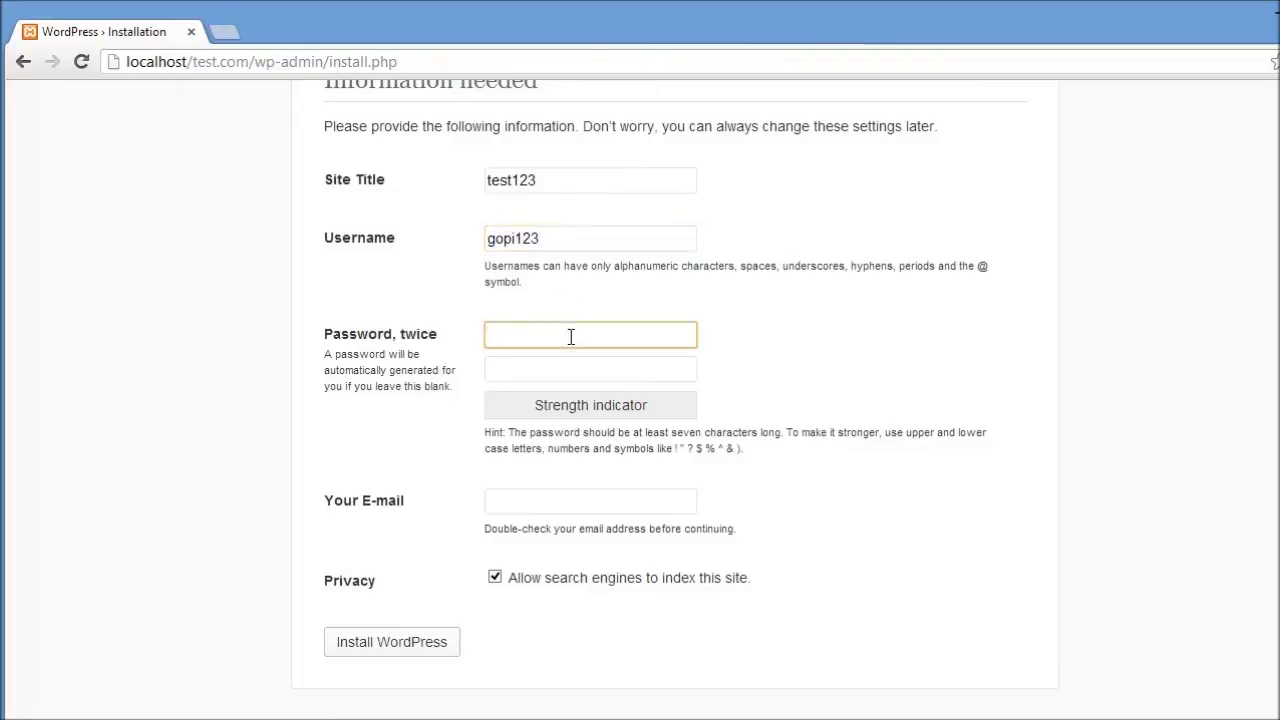
type("test123")
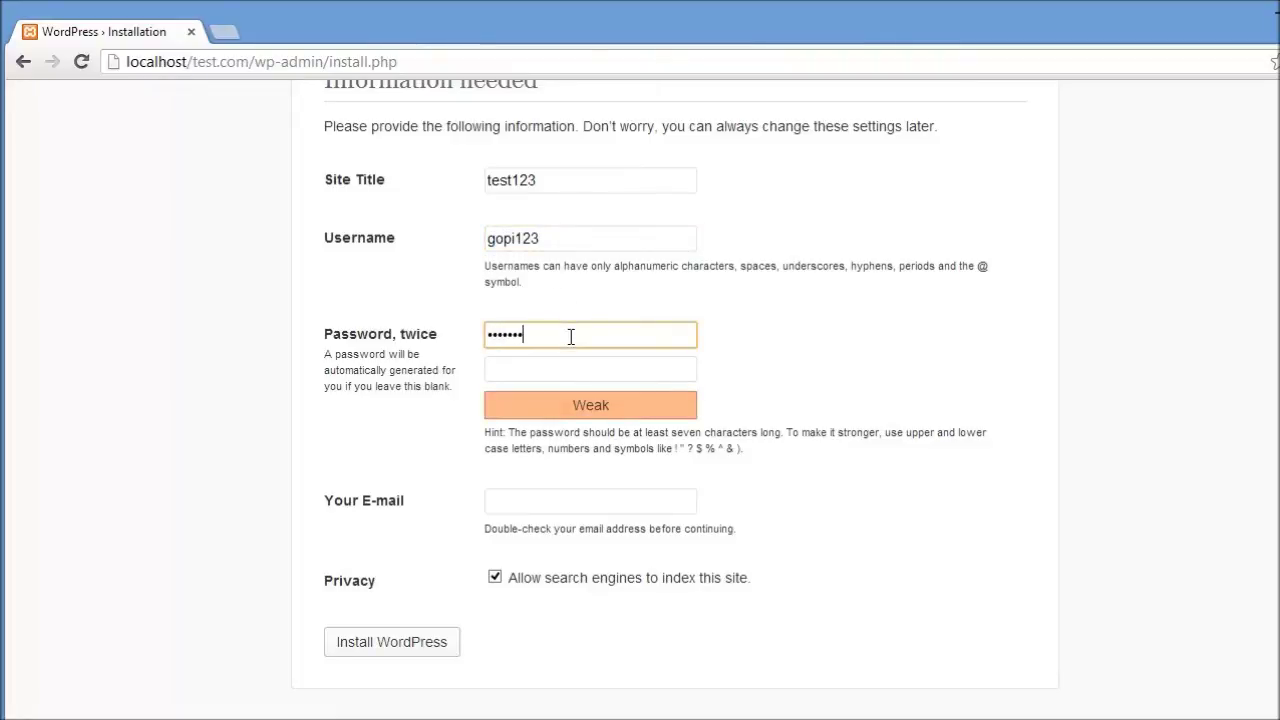
key("BackSpace")
key("BackSpace")
key("BackSpace")
key("BackSpace")
key("BackSpace")
key("BackSpace")
key("BackSpace")
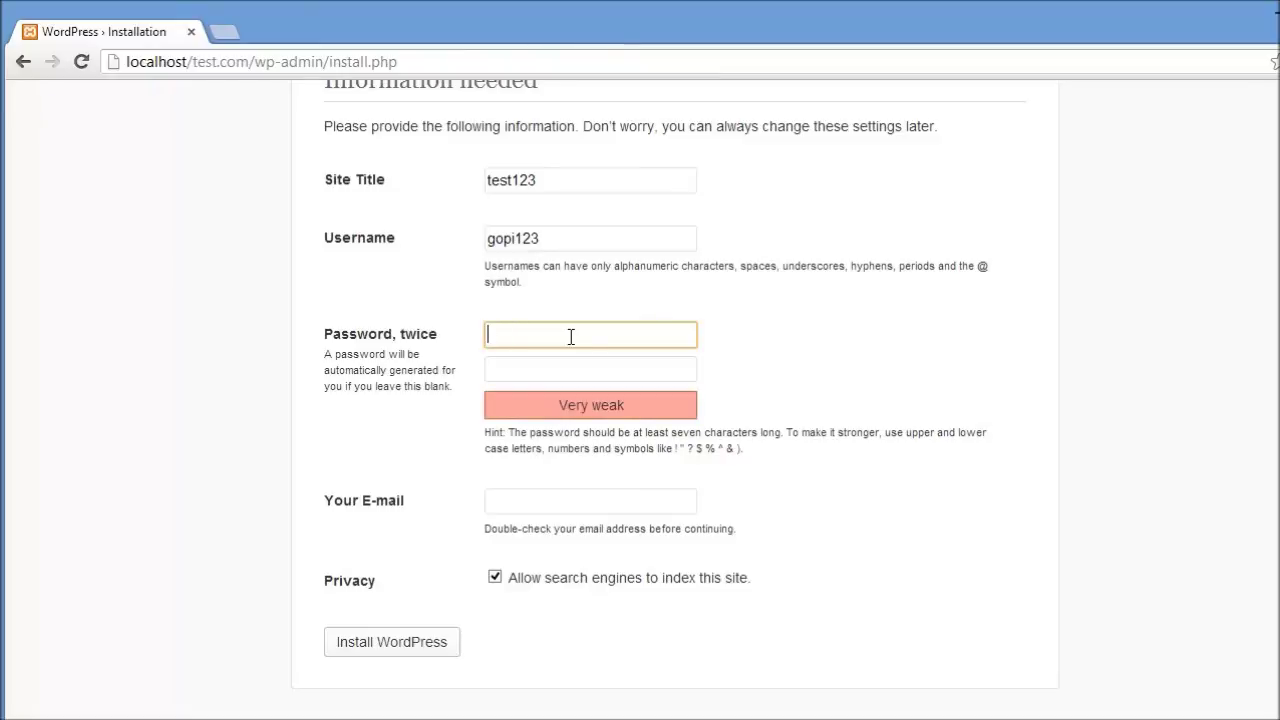
type("test123")
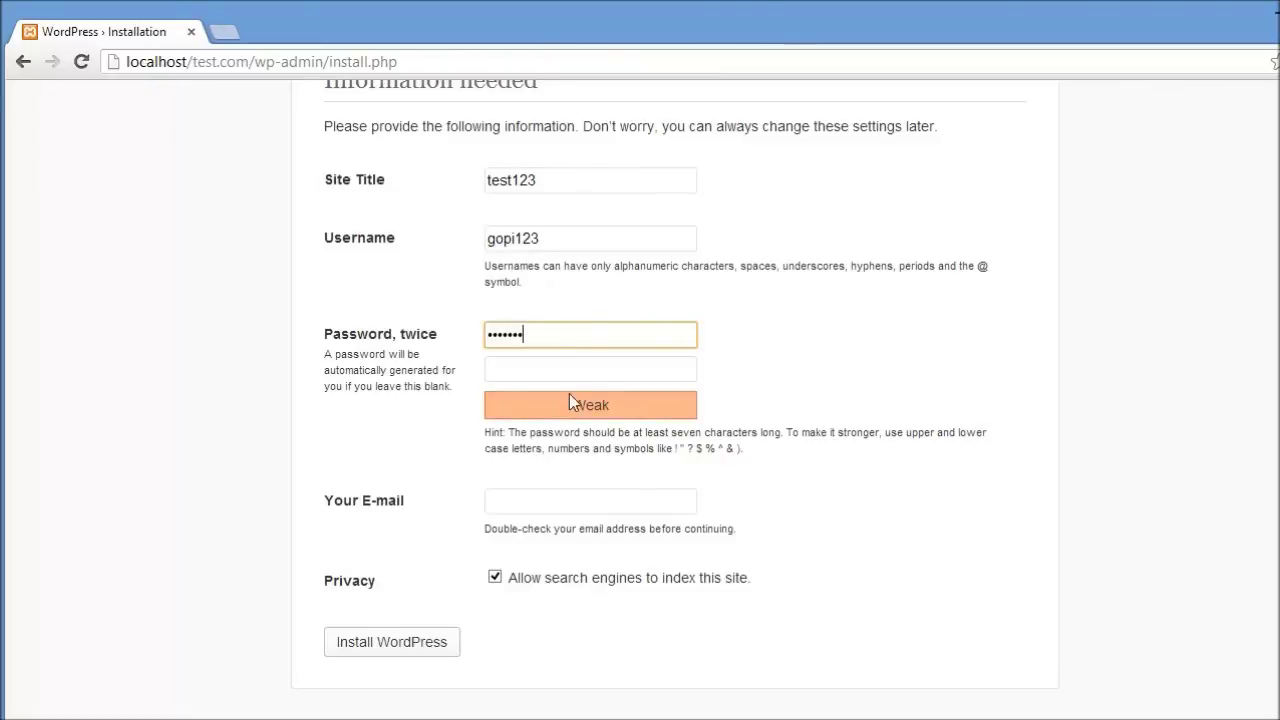
left_click(546, 363)
type("test123")
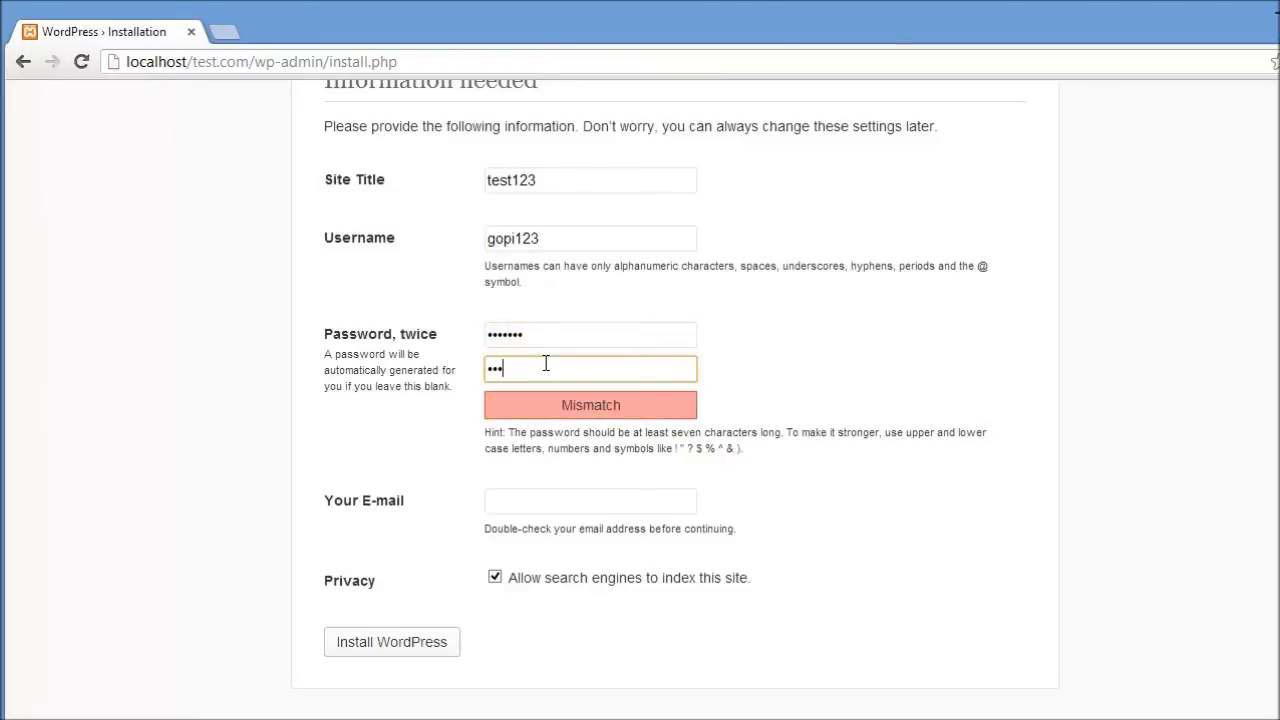
Step: Enter the site owner's e-mail address, fixing the autofilled domain, and untick search engine indexing
left_click(577, 499)
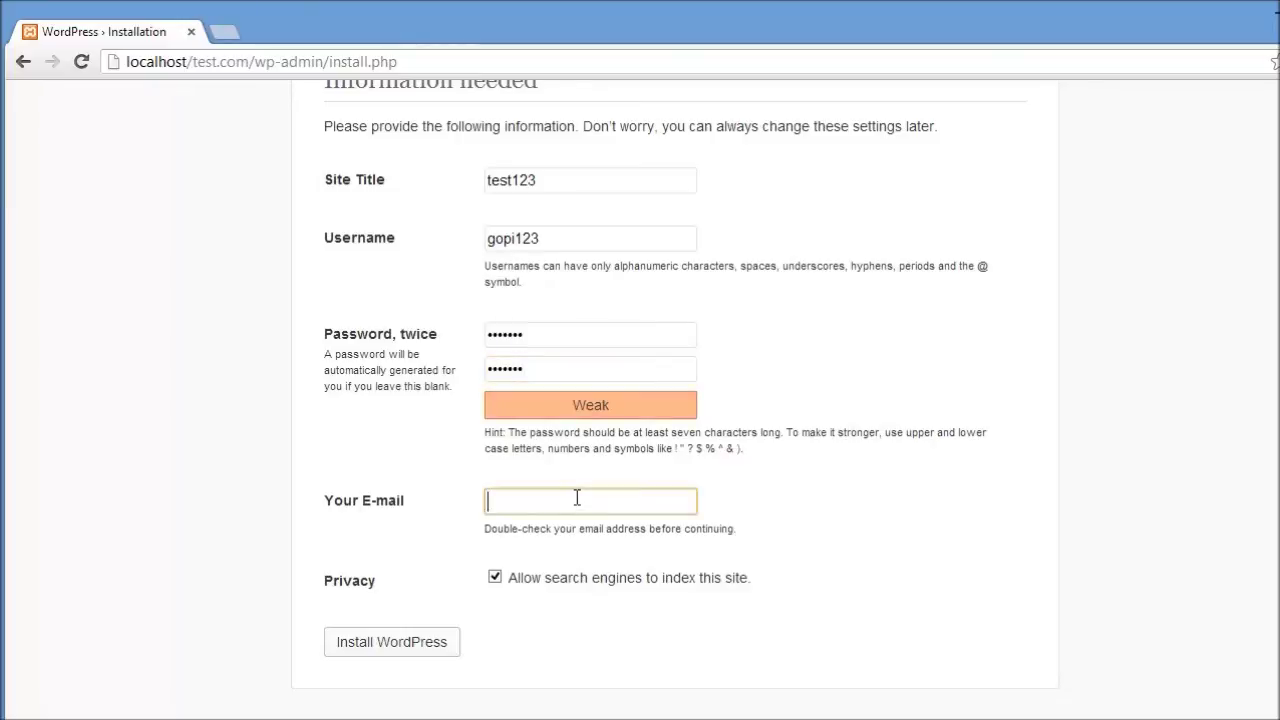
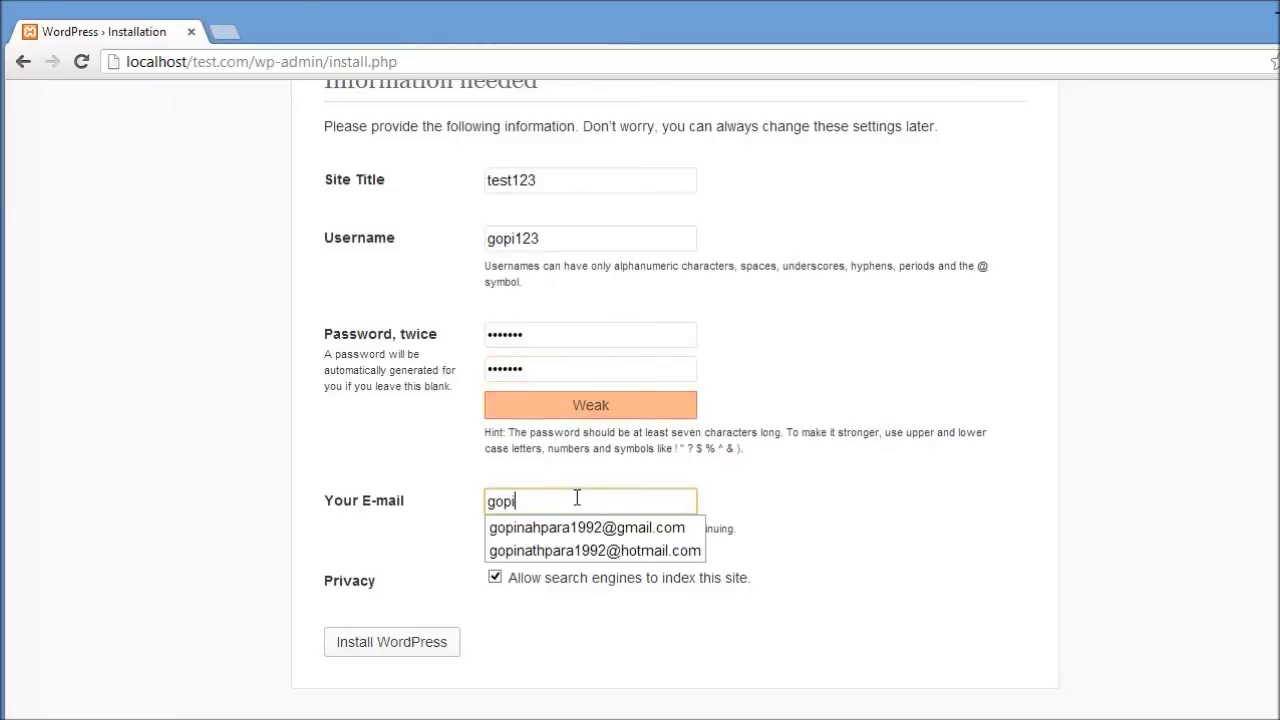
left_click(587, 527)
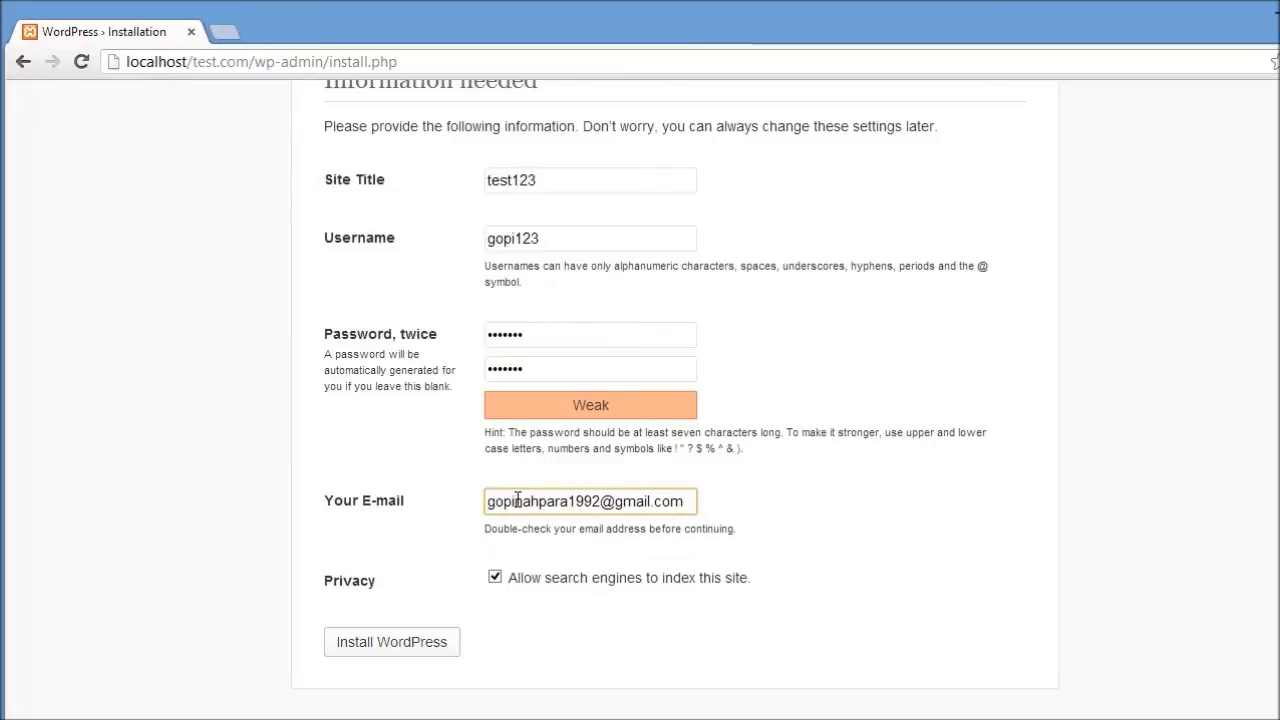
left_click_drag(513, 501, 1218, 554)
key("BackSpace")
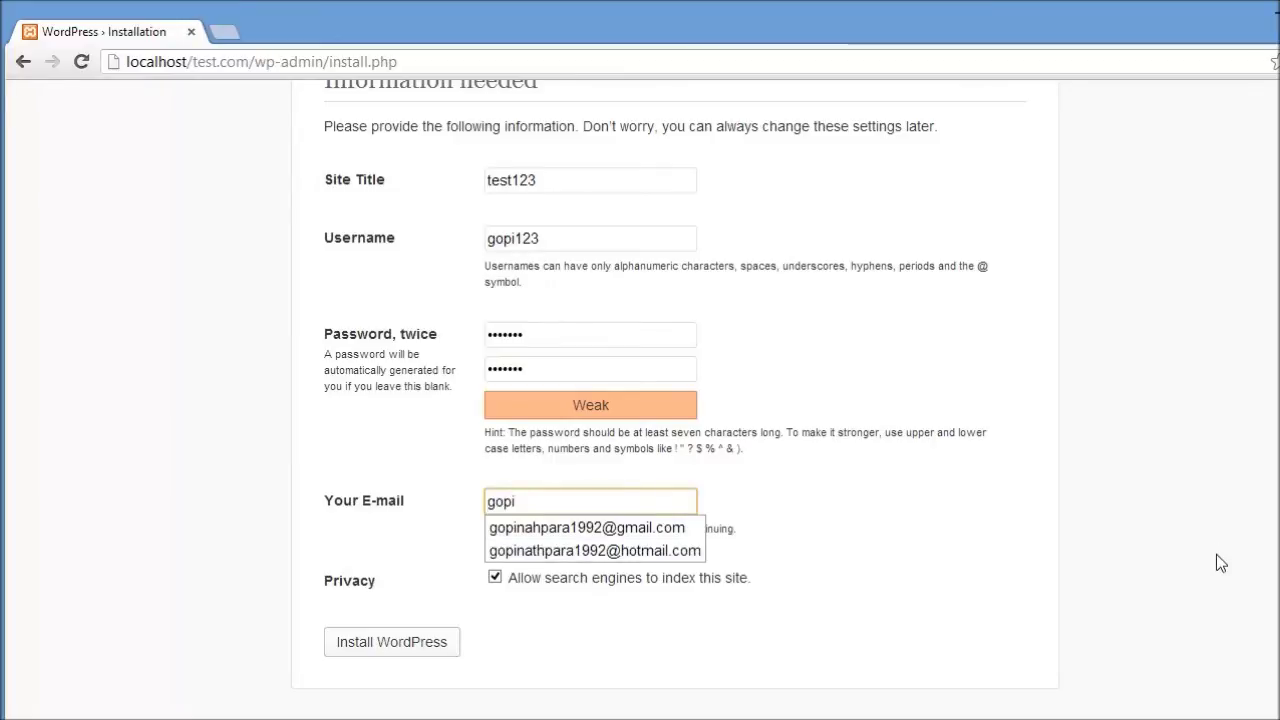
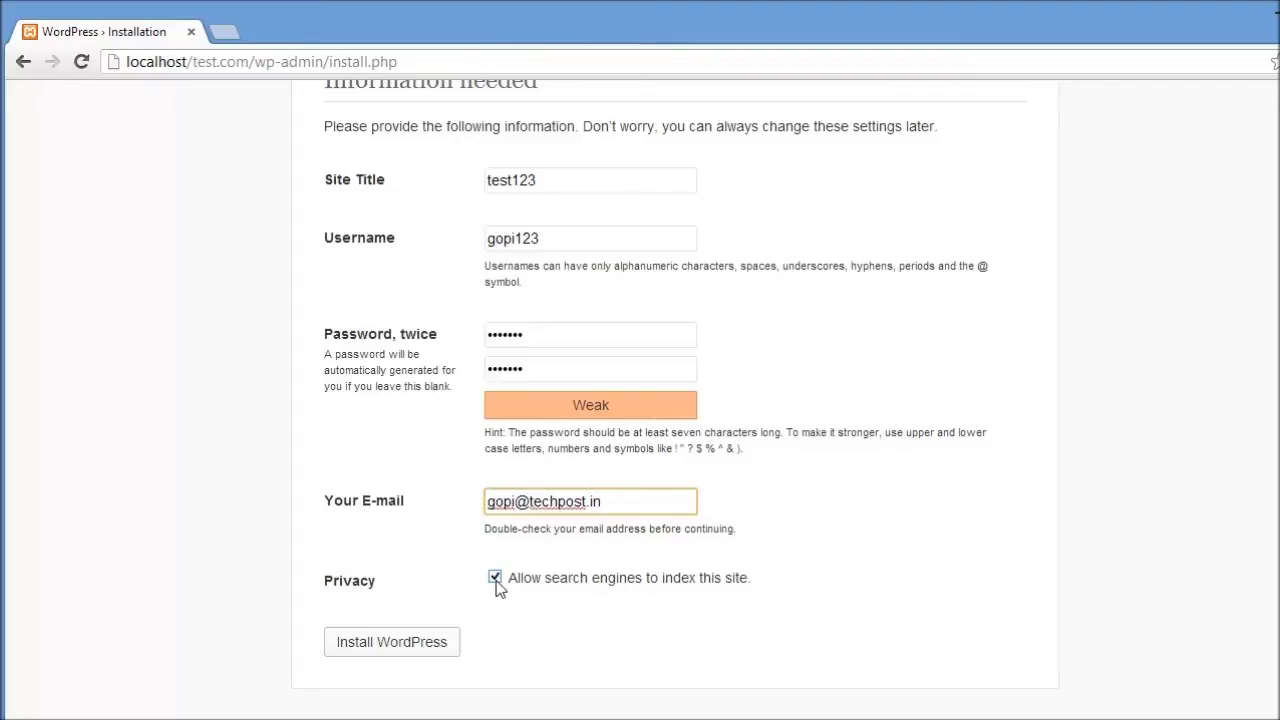
left_click(496, 581)
Step: Install WordPress with these settings to reach the Success page
left_click(399, 654)
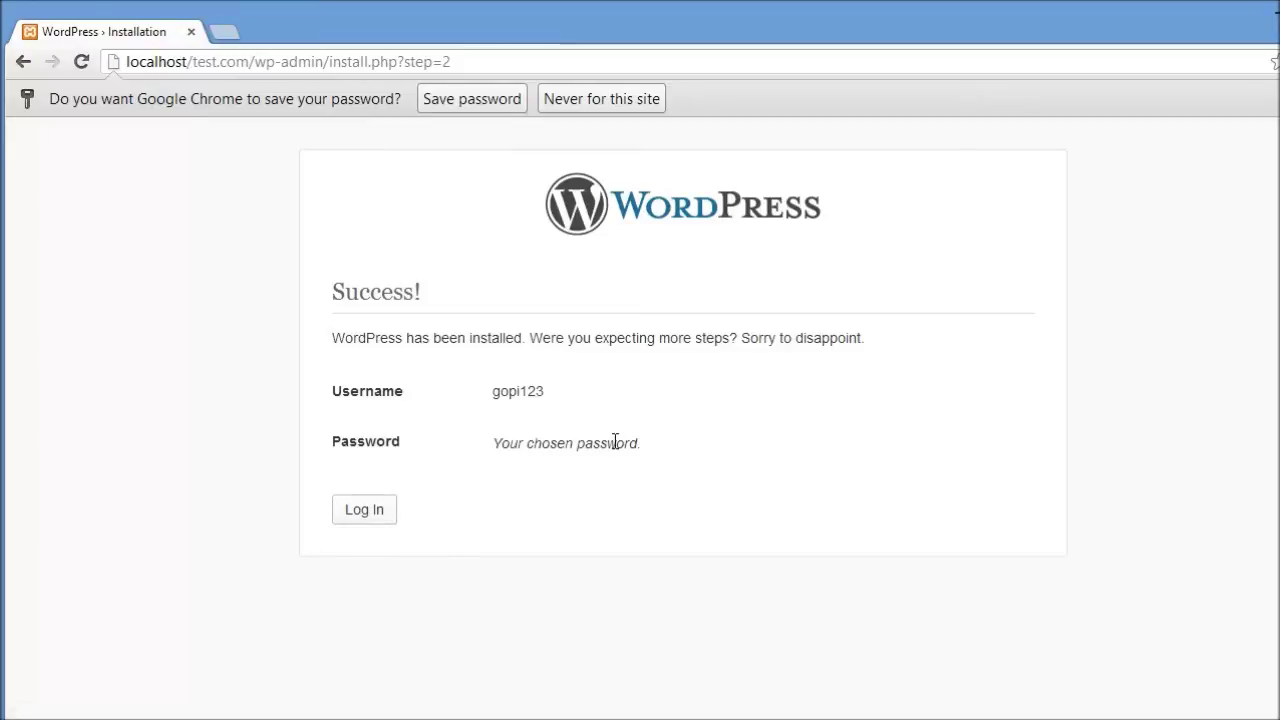
Step: Open the test123 site's login page at localhost/test.com/wp-login.php and focus the Username field
left_click(360, 509)
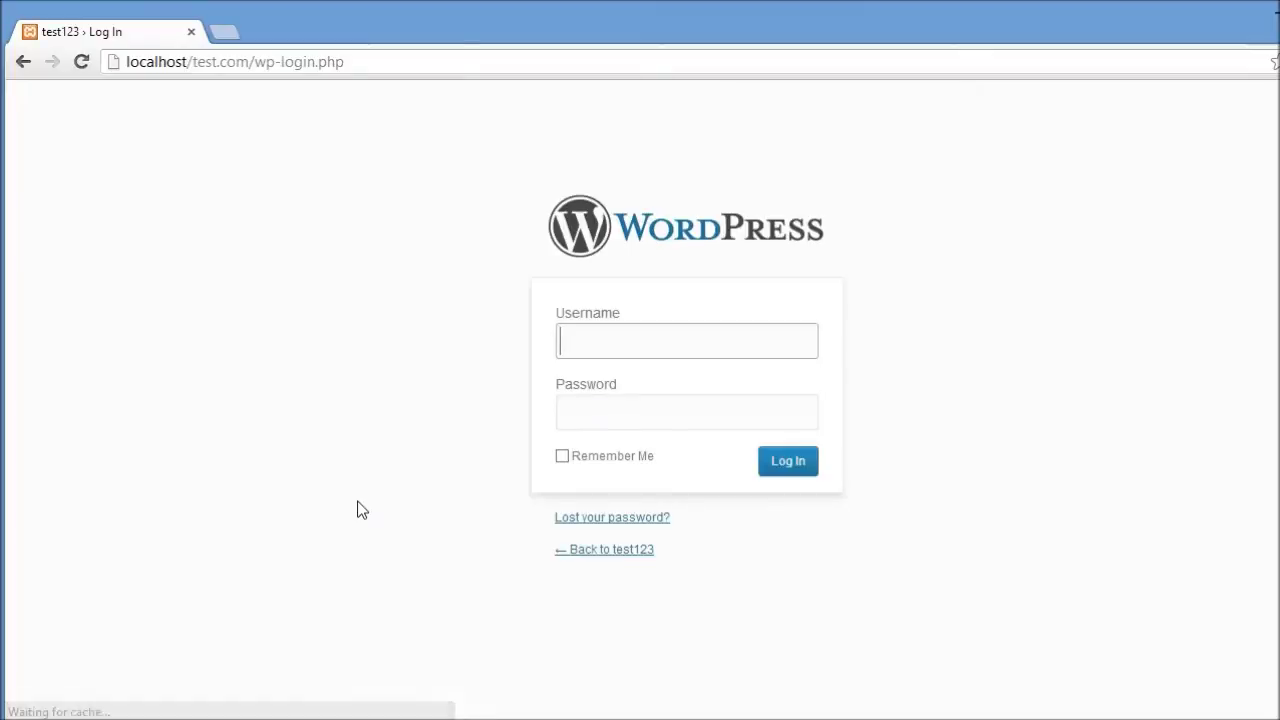
left_click(629, 349)
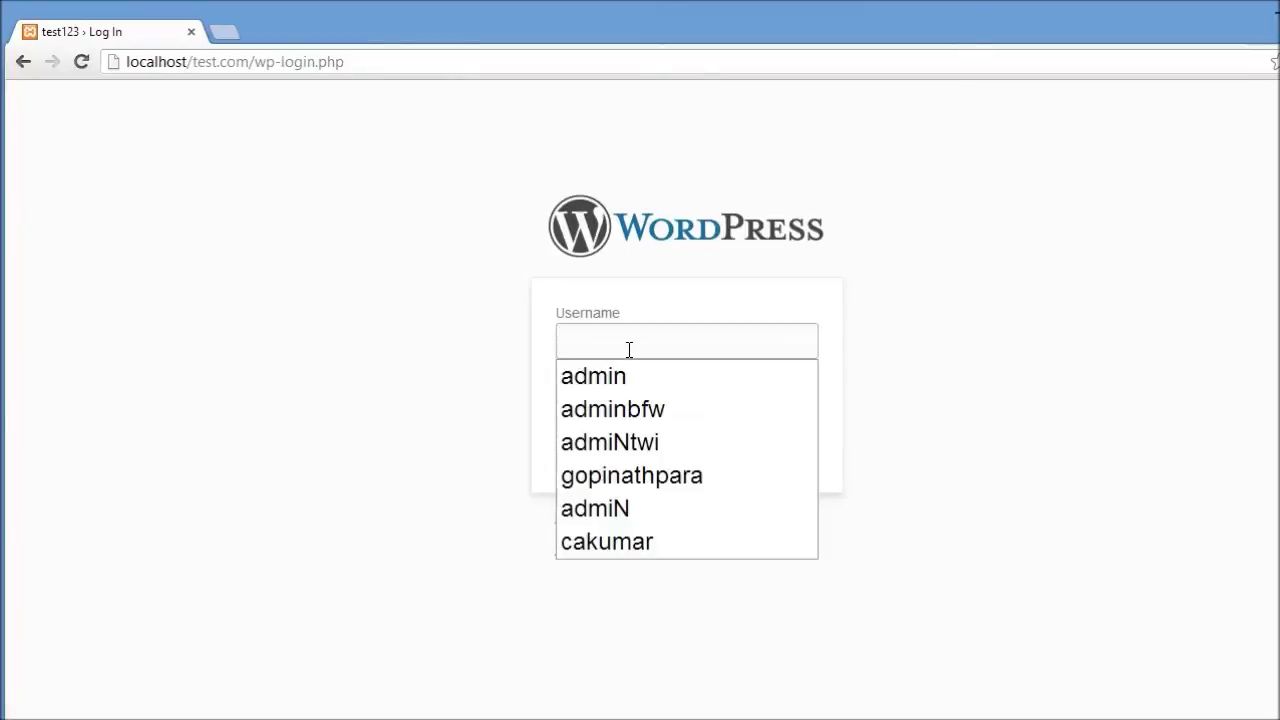
Step: Log into the local test123 site's wp-login.php with the account username and password
type("gopi")
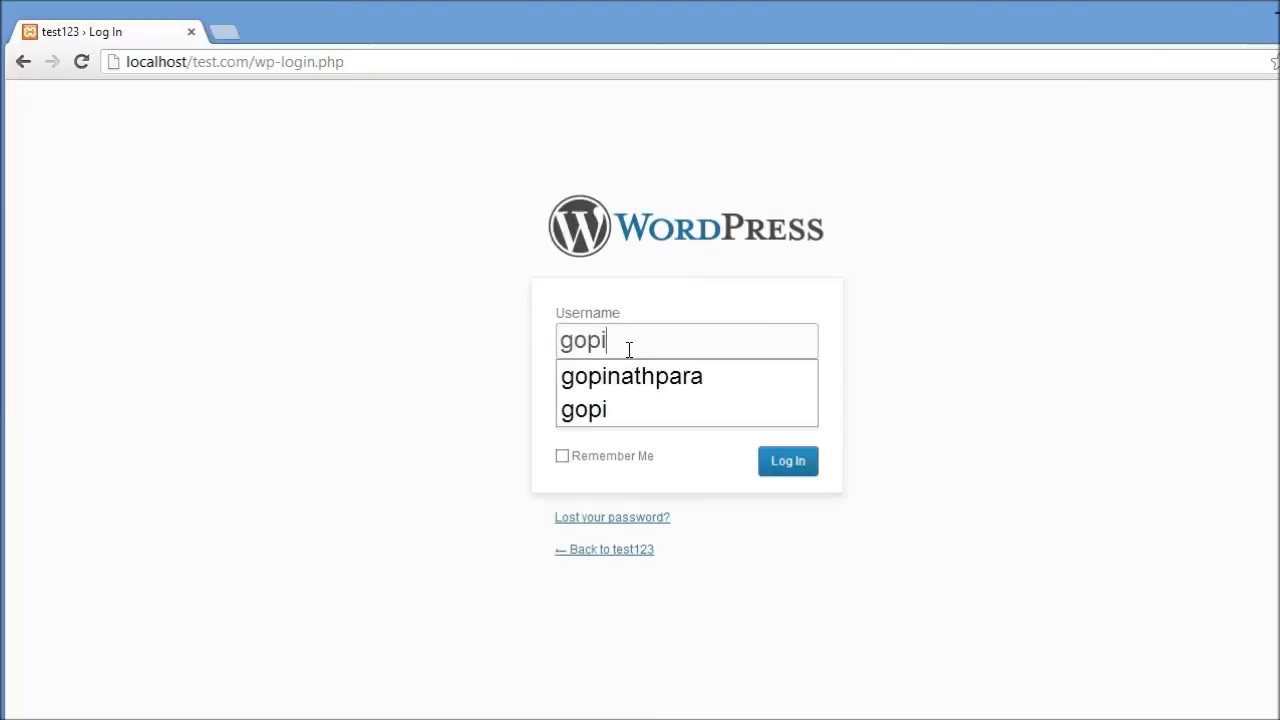
left_click(626, 414)
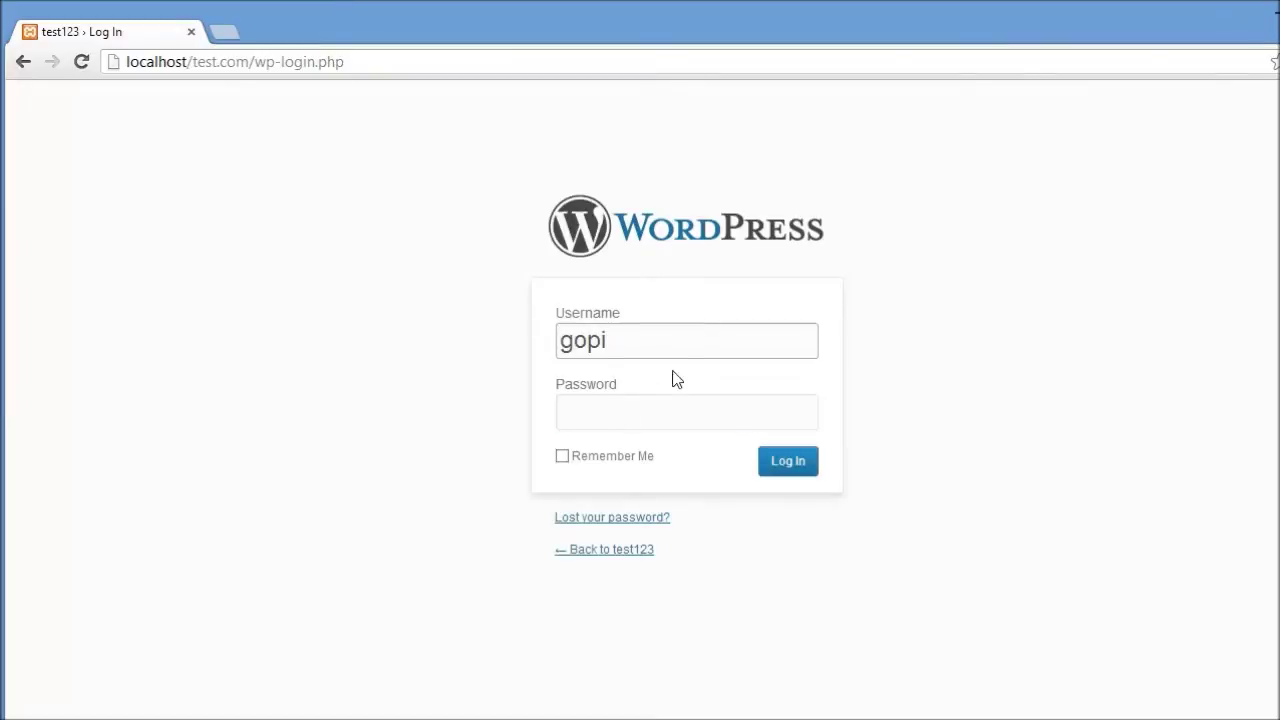
left_click(665, 342)
type("123")
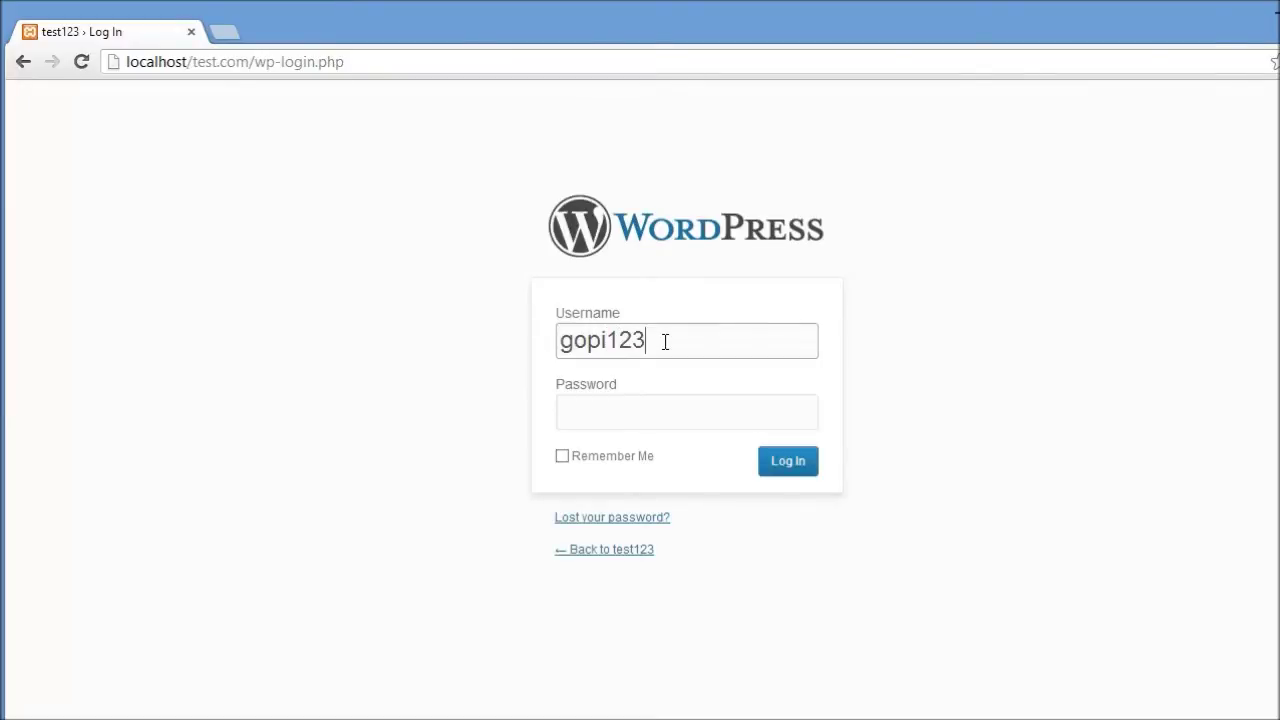
left_click(704, 400)
type("123456")
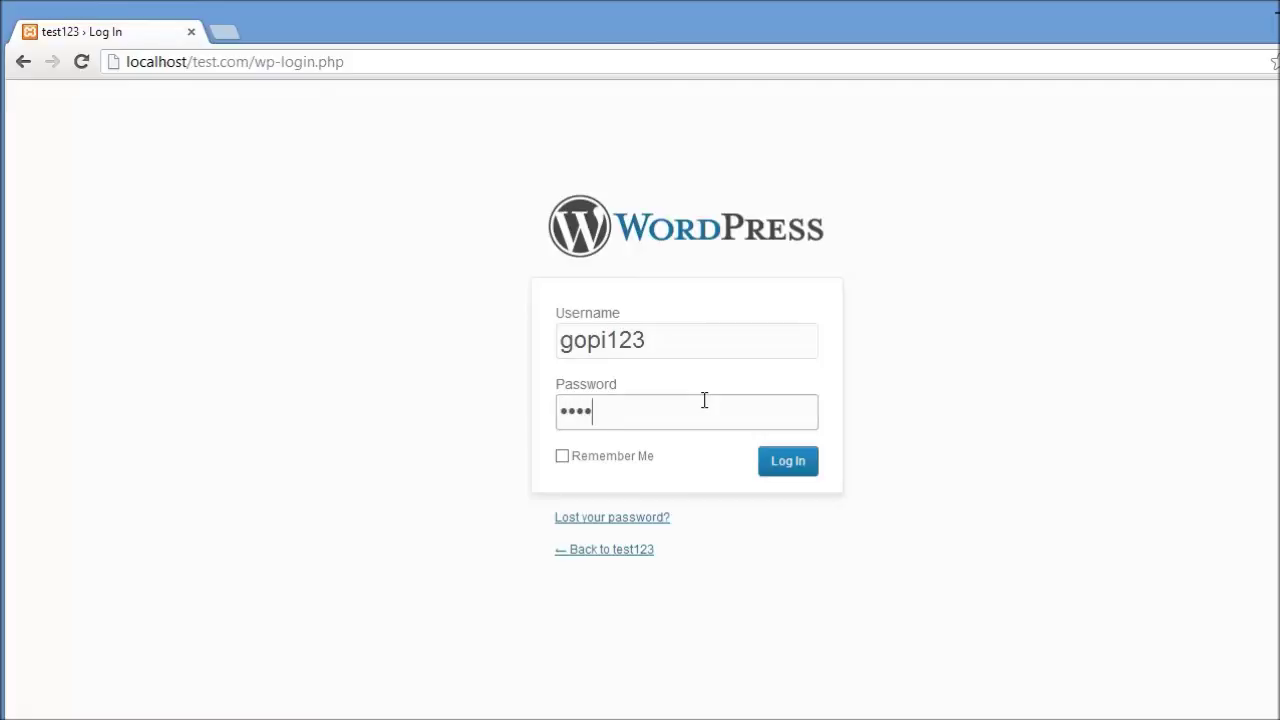
type("7")
left_click(810, 468)
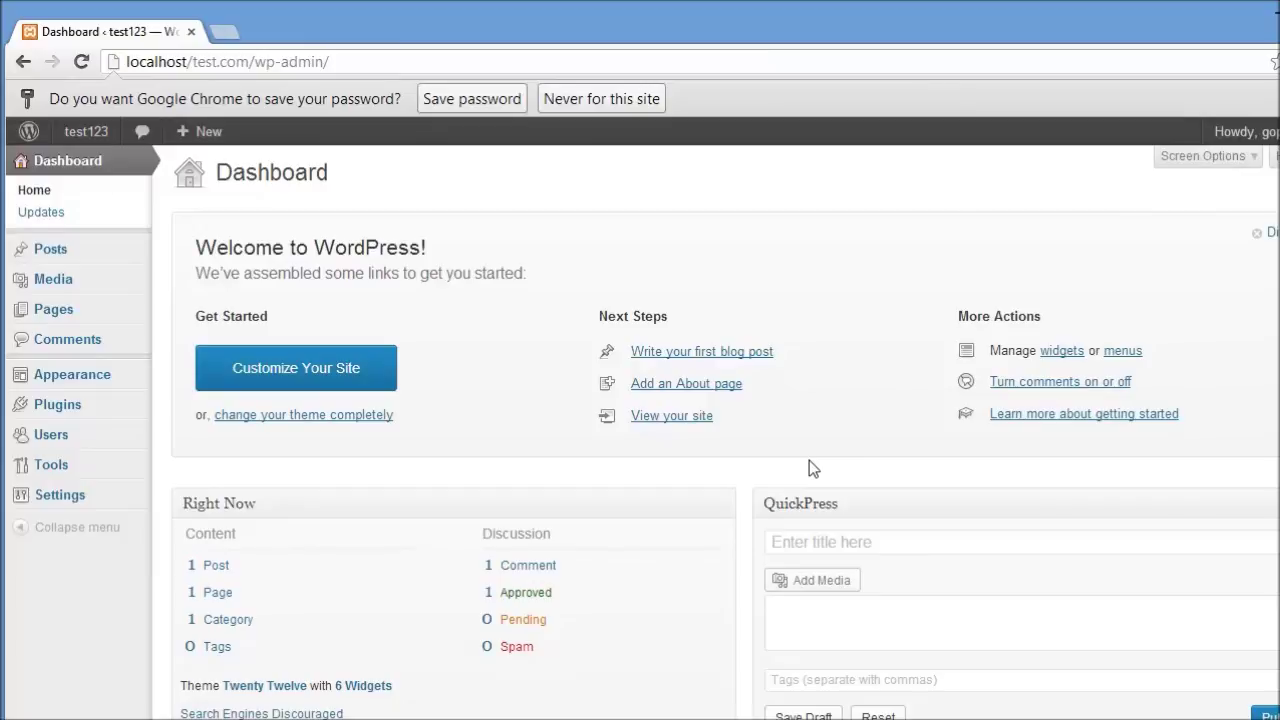
Step: Go from Installed Plugins to Add New and list the plugins tagged 'admin'
mouse_move(80, 414)
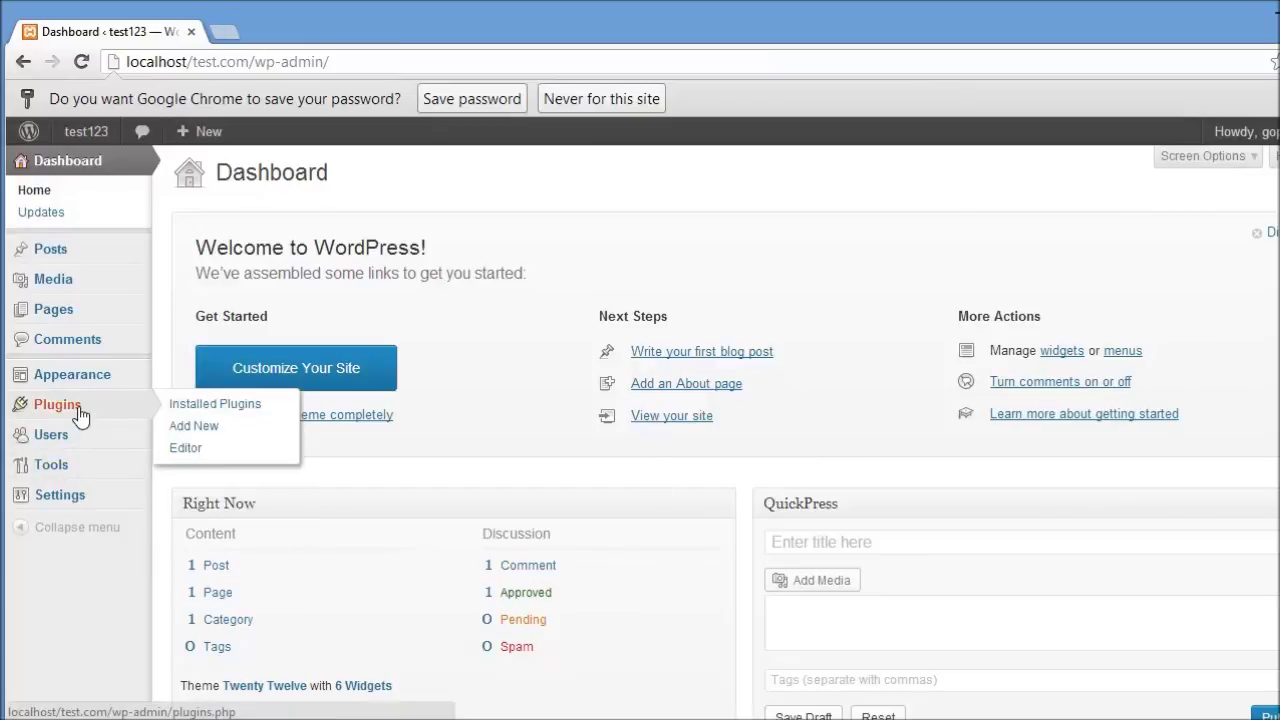
left_click(182, 406)
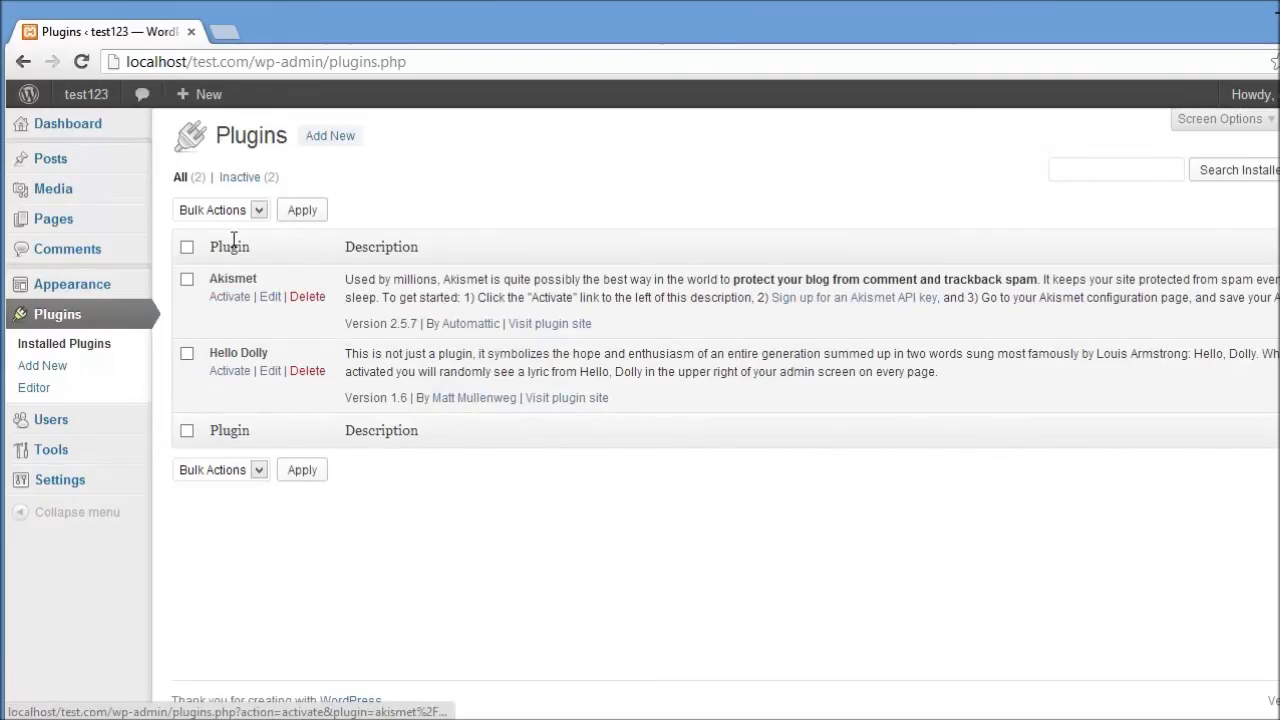
left_click(340, 140)
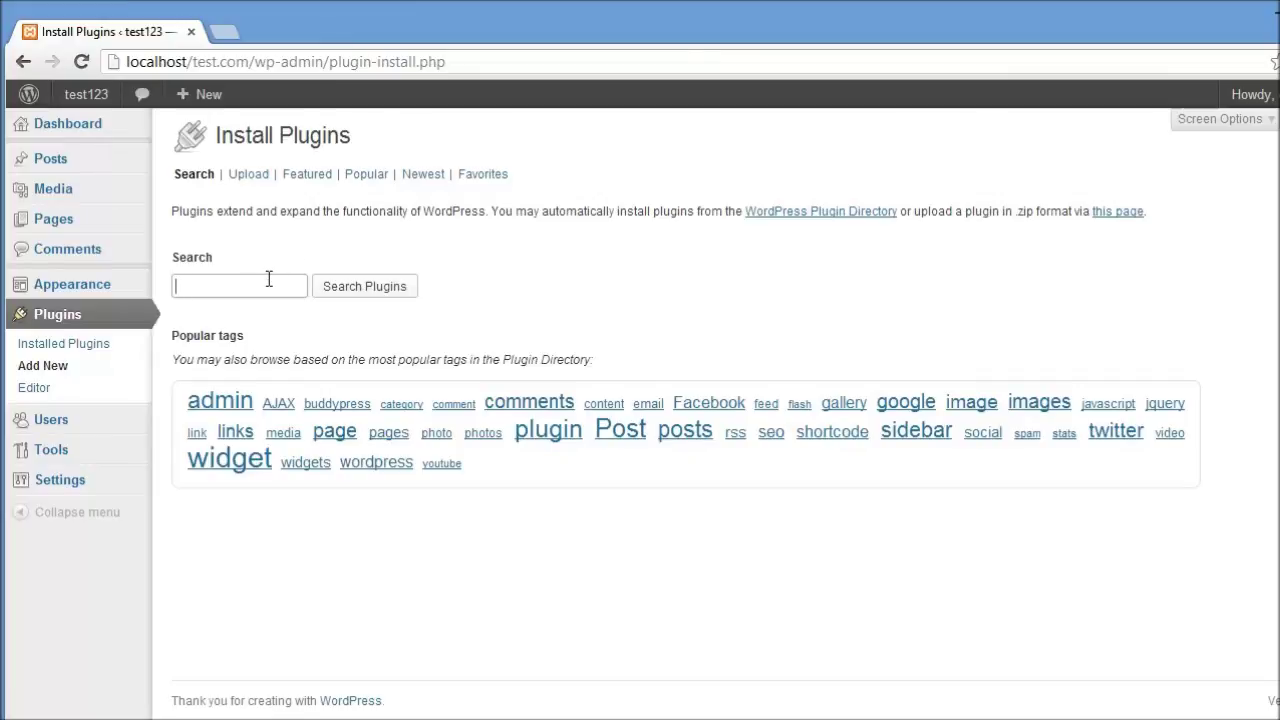
left_click(214, 406)
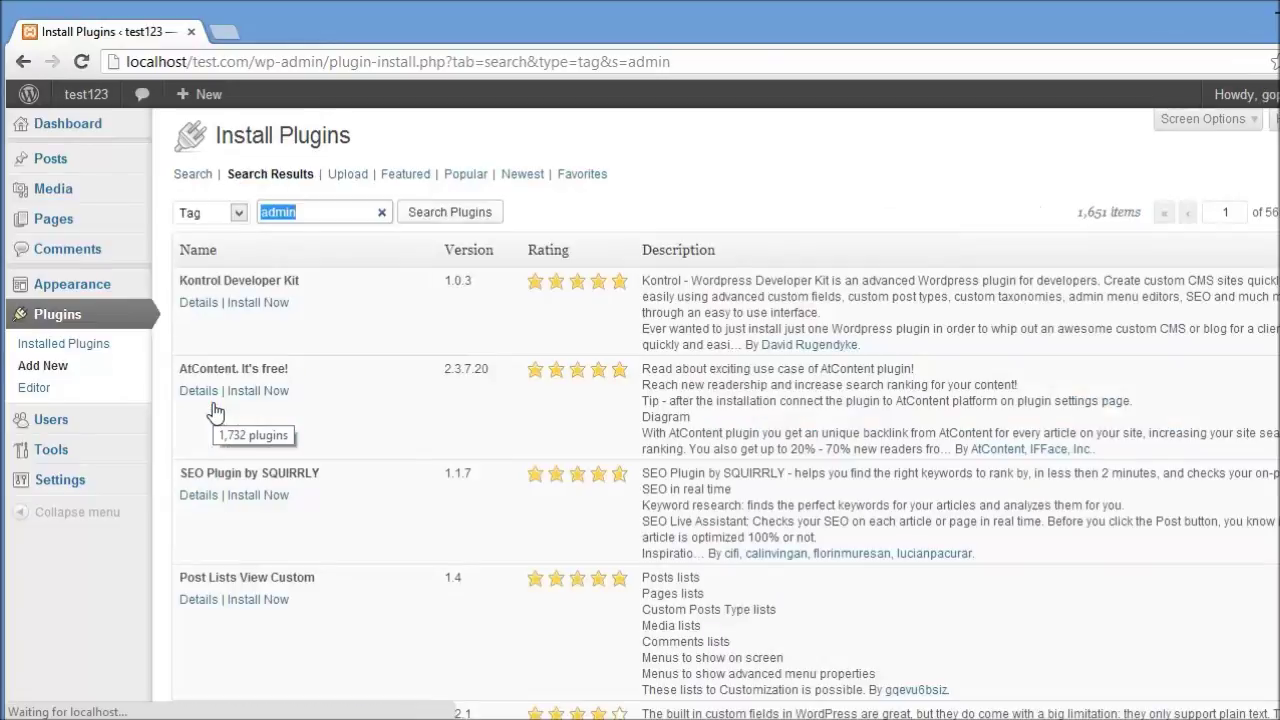
Step: Install Kontrol Developer Kit 1.0.3 from the admin results and confirm the install prompt
left_click(247, 303)
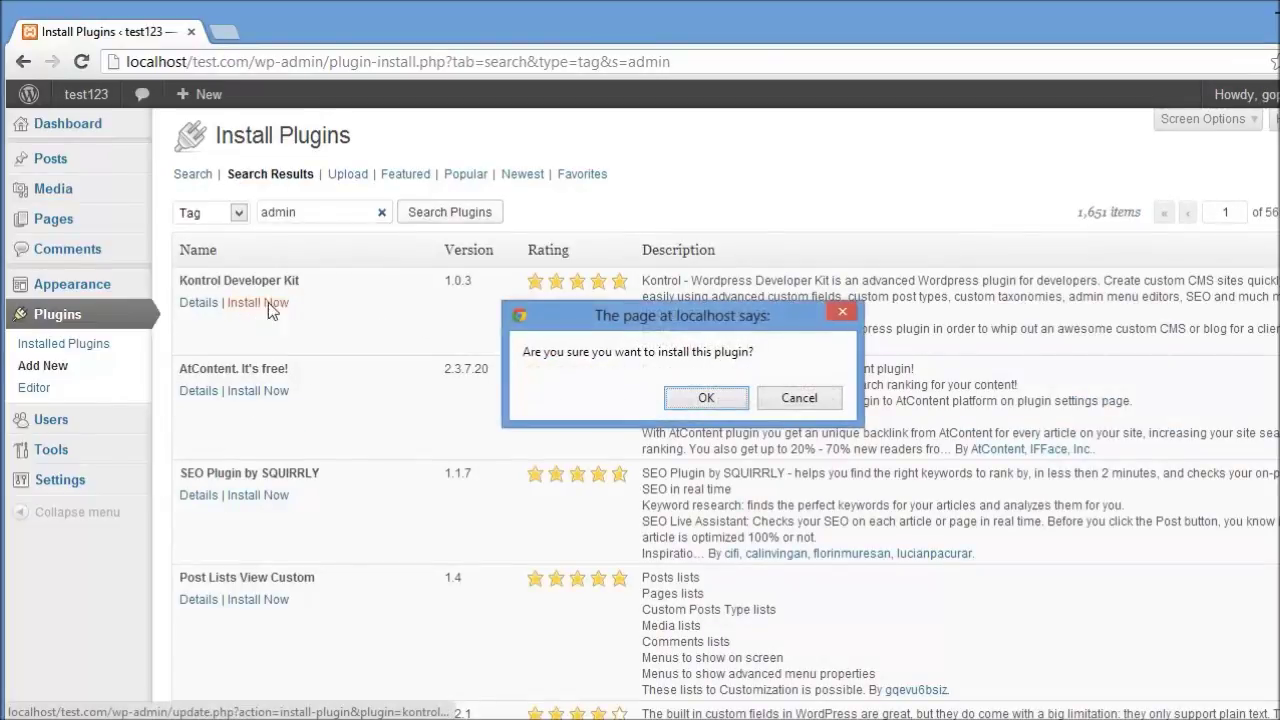
left_click(684, 404)
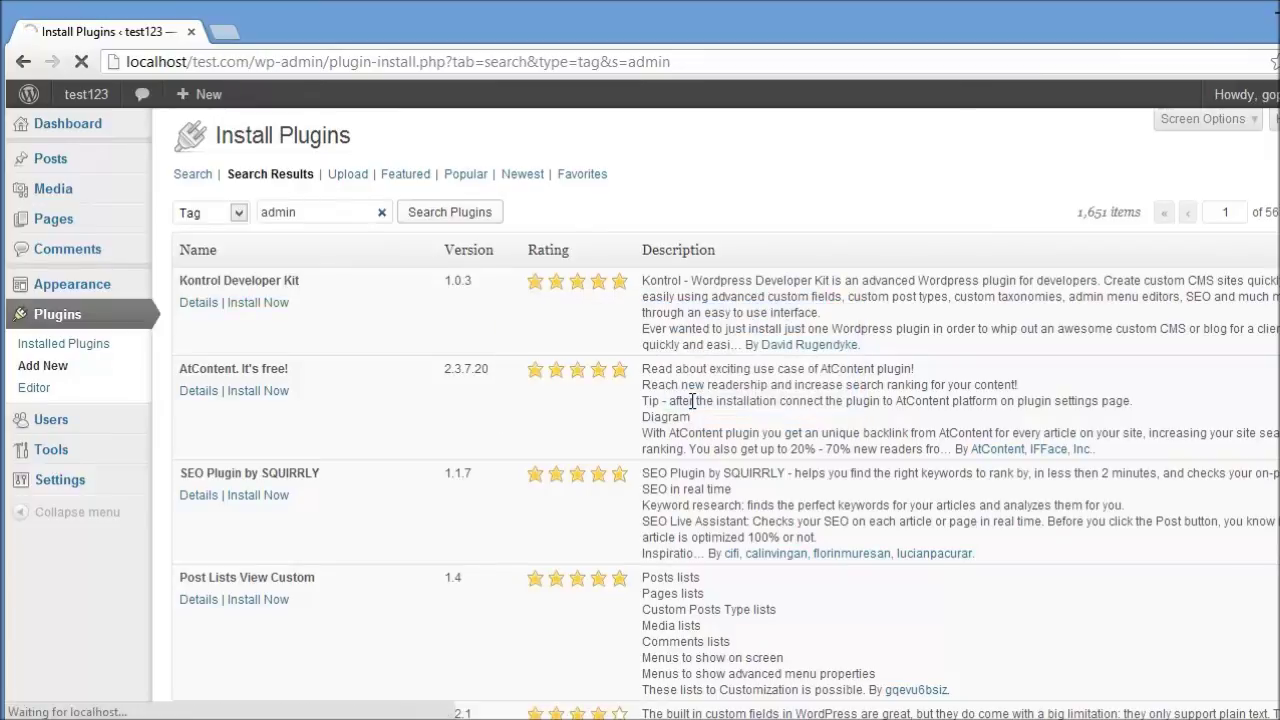